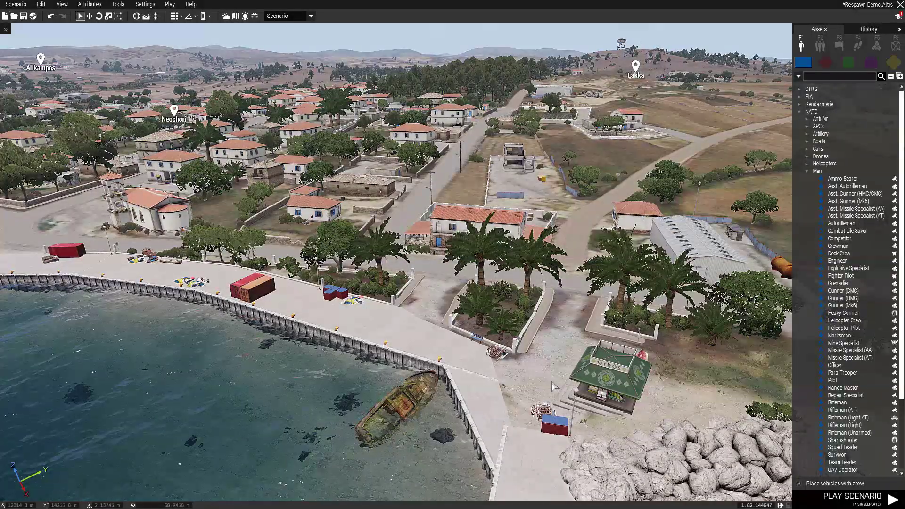
Step: Place a NATO Rifleman on the harbour promenade beside the green kiosk
mouse_move(841, 406)
left_click(839, 403)
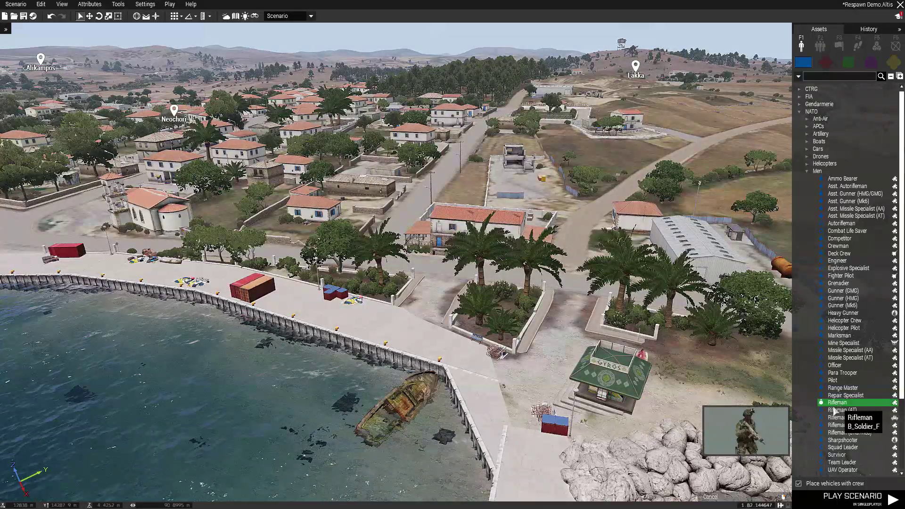
left_click(537, 372)
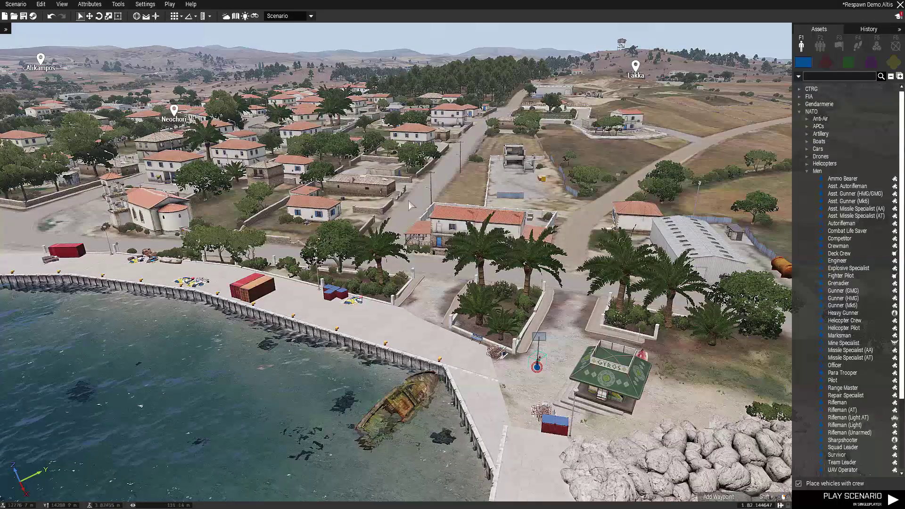
Step: Set multiplayer respawn to Respawn on Custom Position with Show respawn counter unchecked
left_click(96, 4)
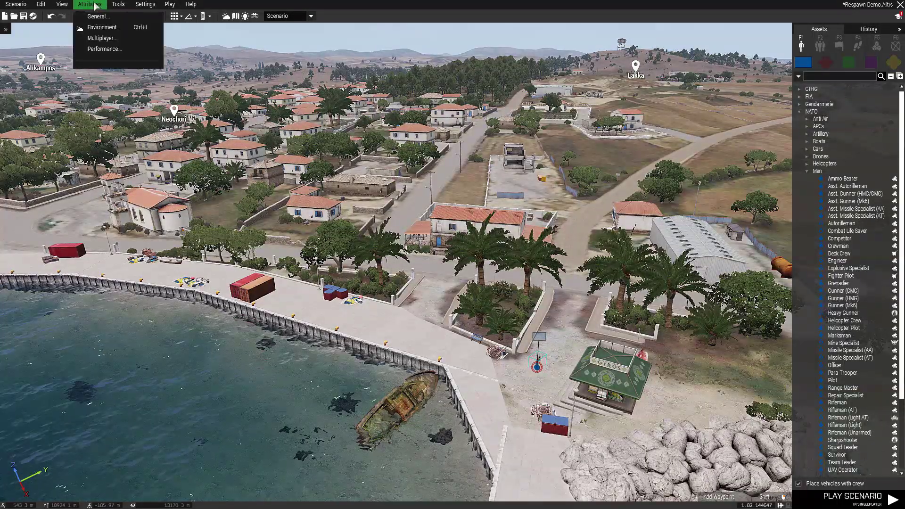
left_click(111, 39)
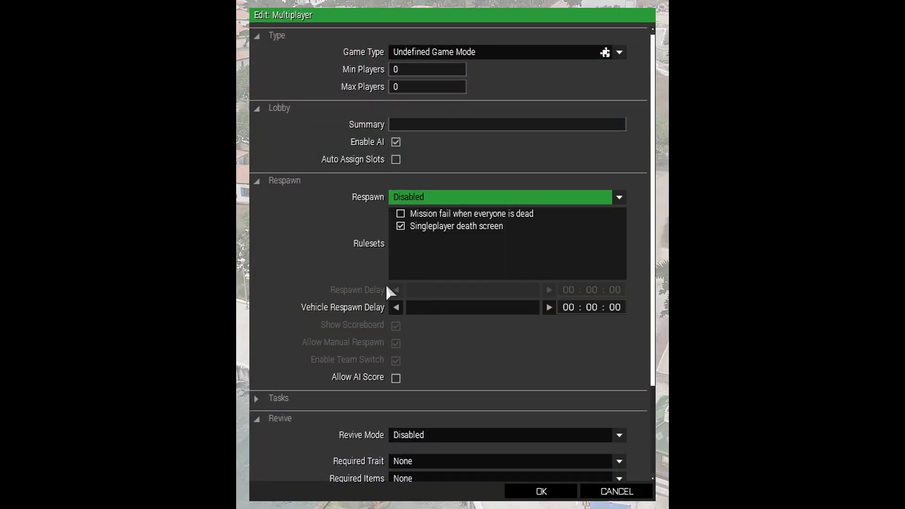
left_click(439, 201)
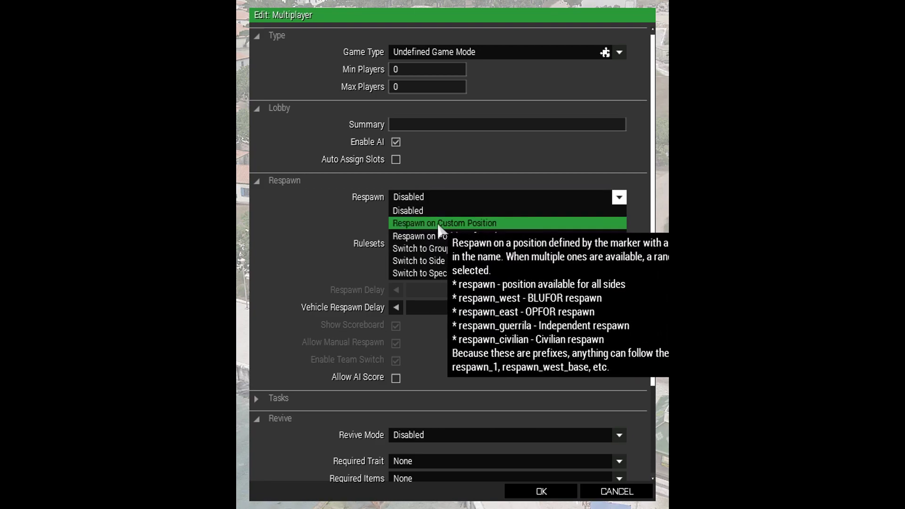
left_click(474, 224)
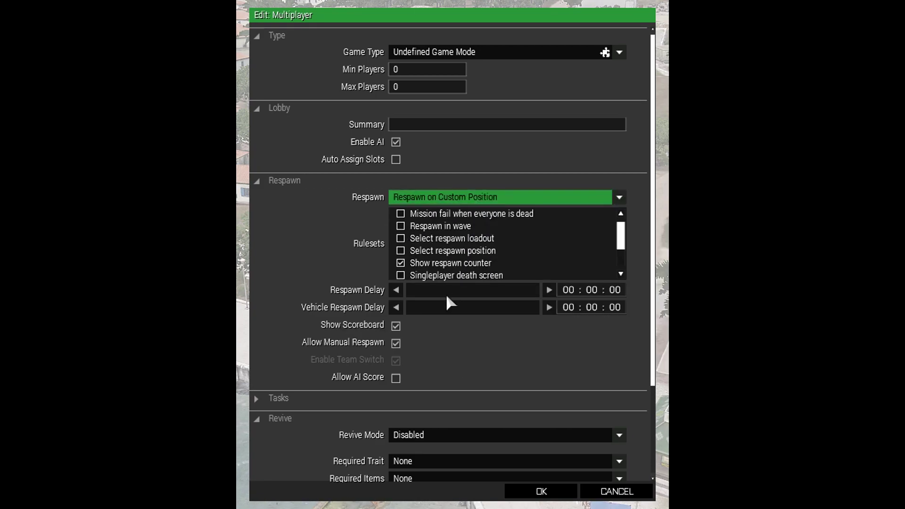
left_click(400, 263)
left_click_drag(621, 238, 632, 279)
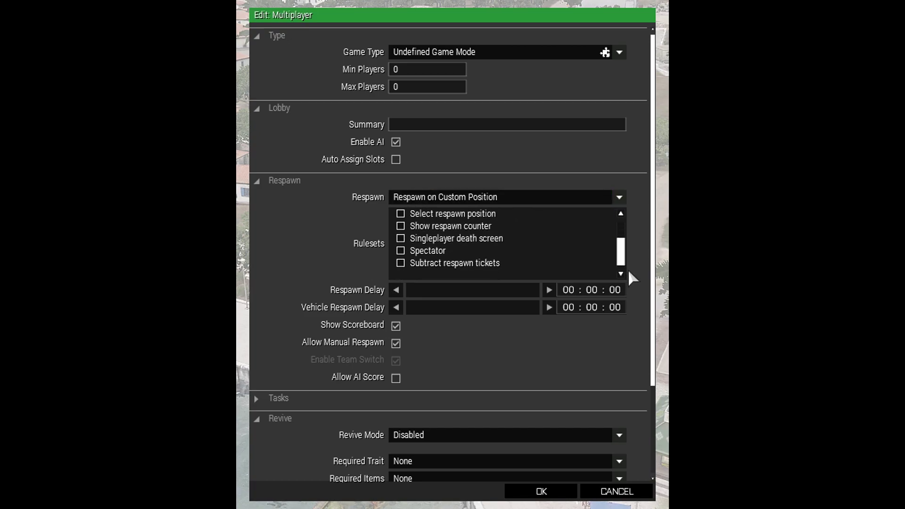
left_click(551, 490)
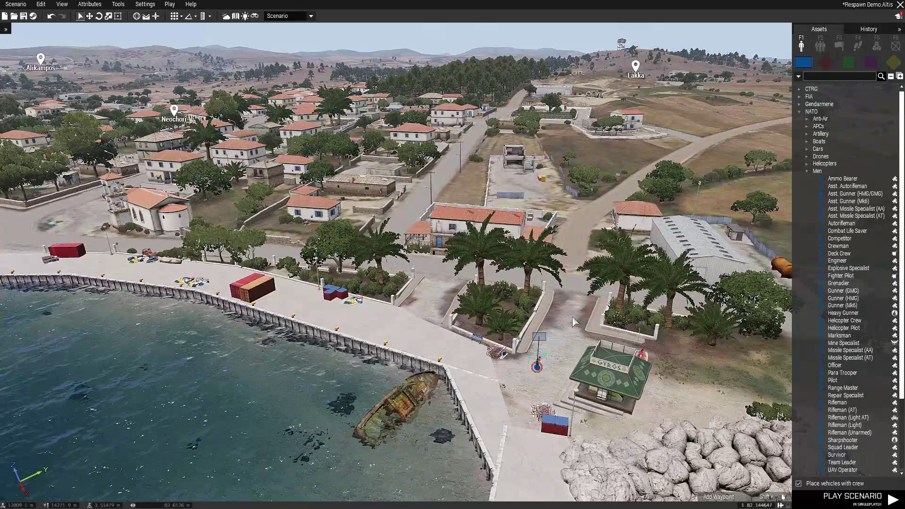
Step: Search systems for 'respa' and place a Respawn Position module beside the rifleman
left_click(877, 46)
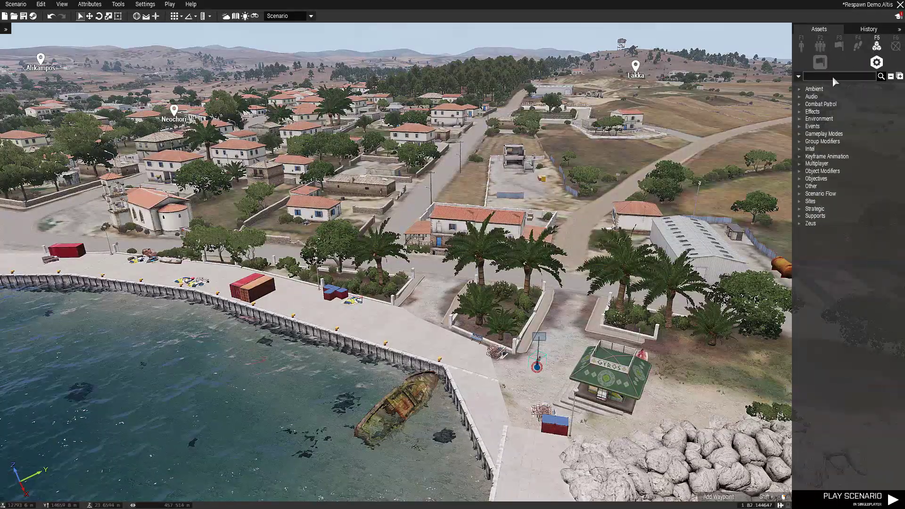
type("re")
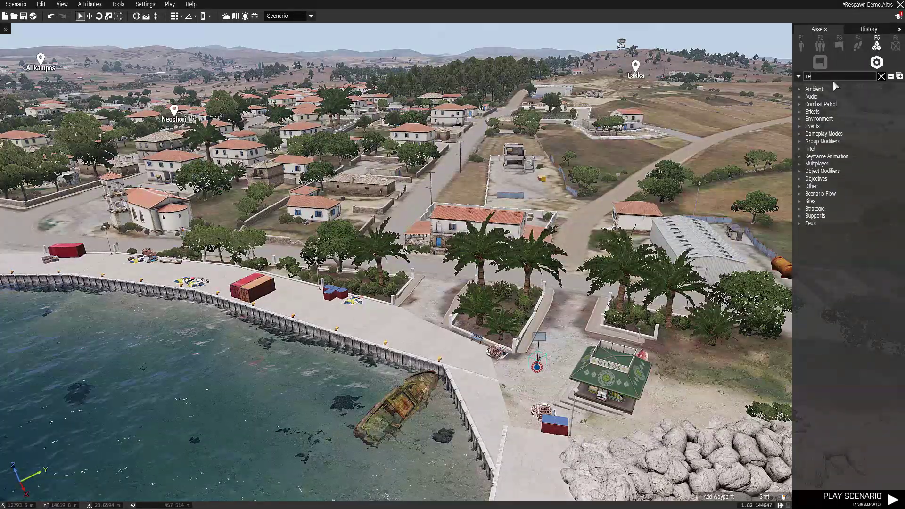
type("spa")
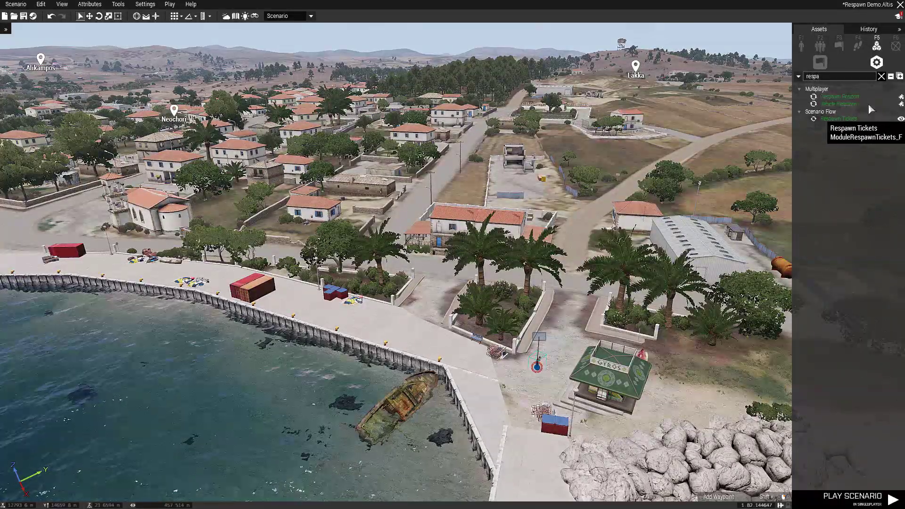
left_click(841, 97)
left_click(565, 333)
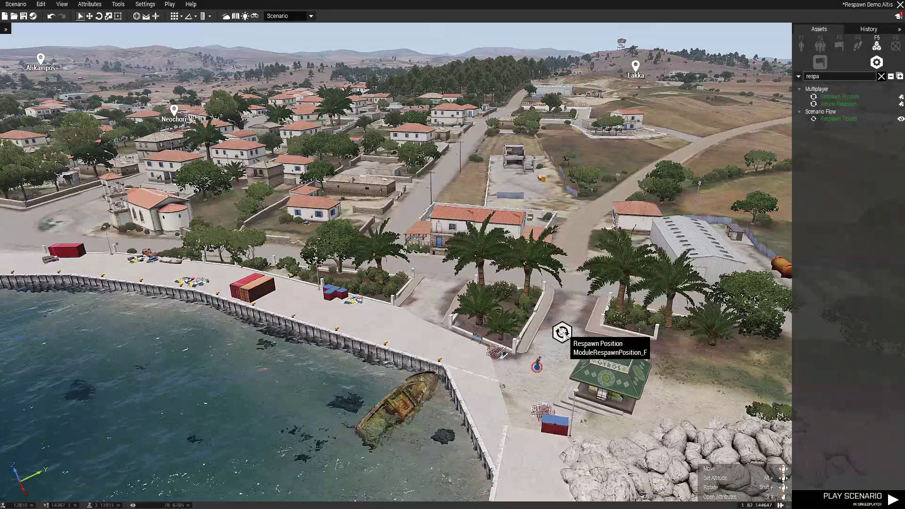
Step: Set the respawn position's side to BLUFOR and show it only to that side
double_click(562, 332)
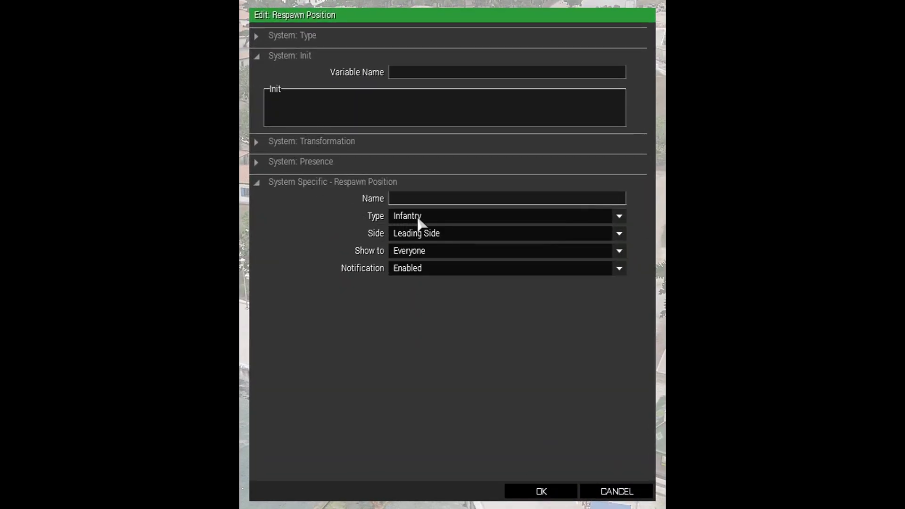
left_click(434, 234)
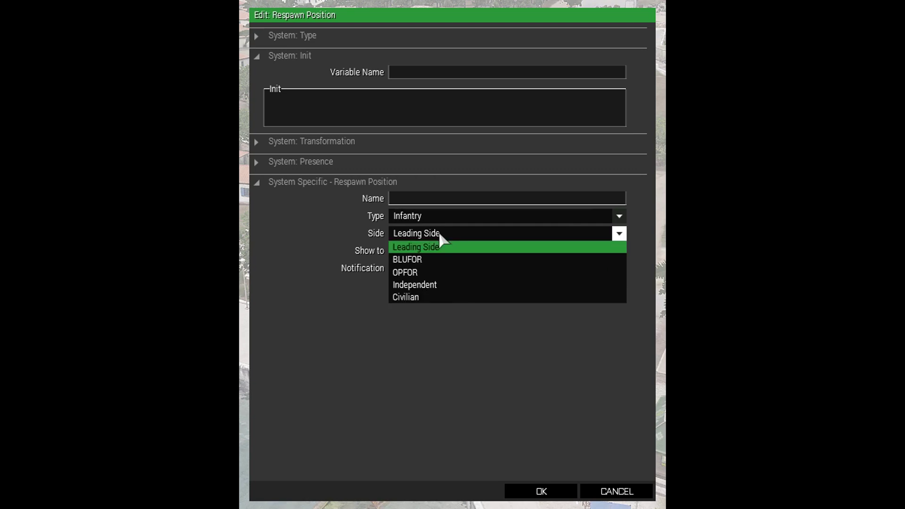
left_click(433, 260)
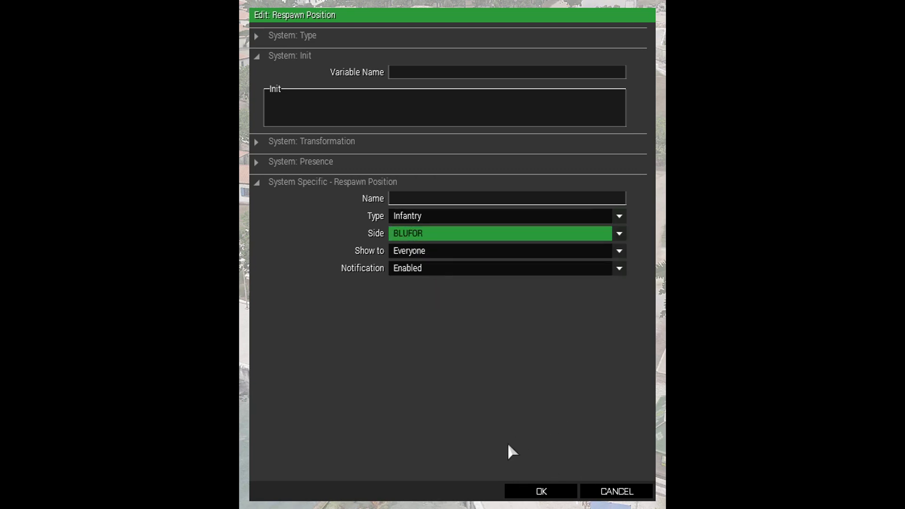
left_click(432, 251)
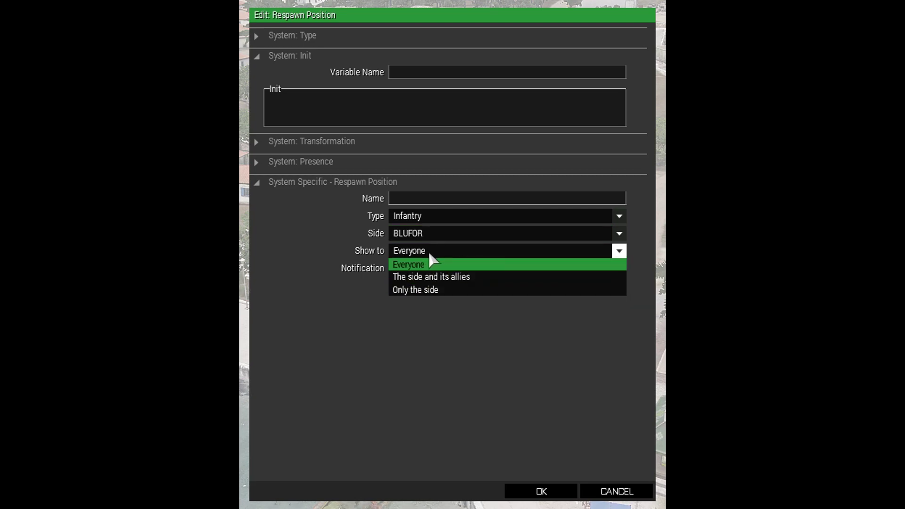
left_click(446, 291)
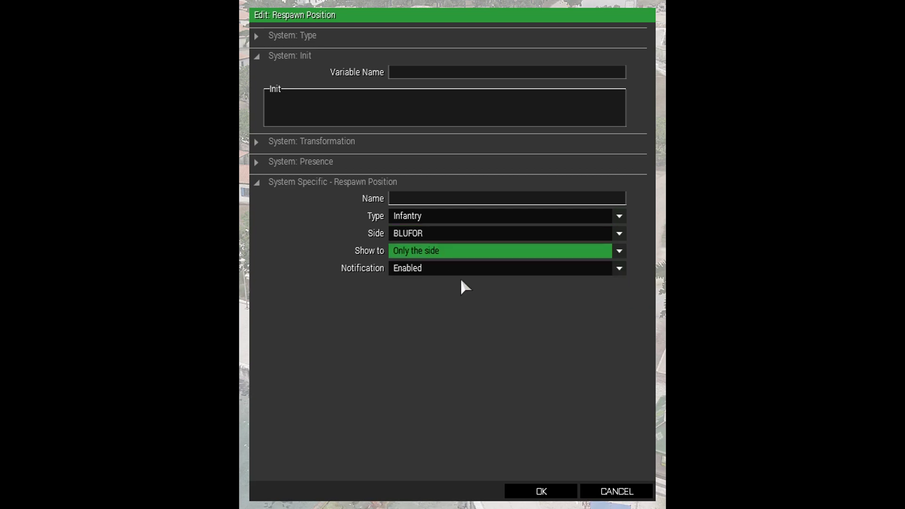
key("Return")
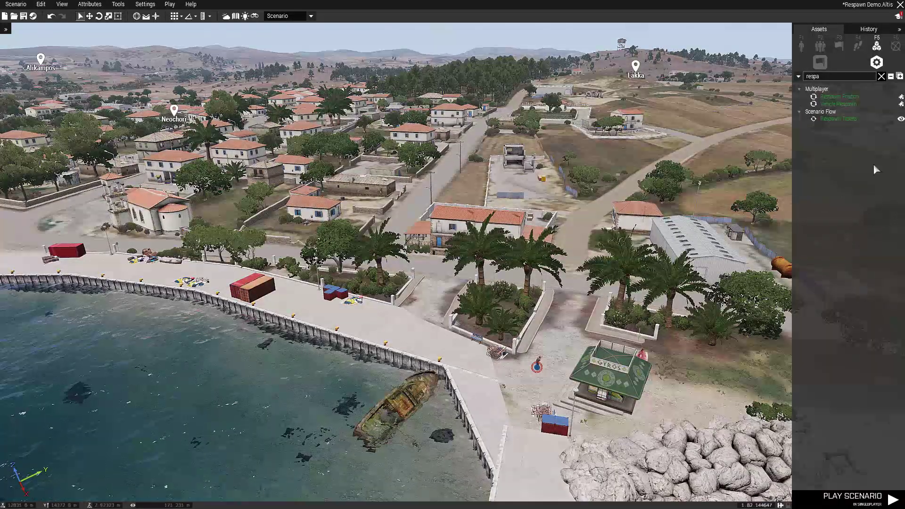
Step: Switch to the 2D map and place an Empty marker from the marker assets
left_click(880, 76)
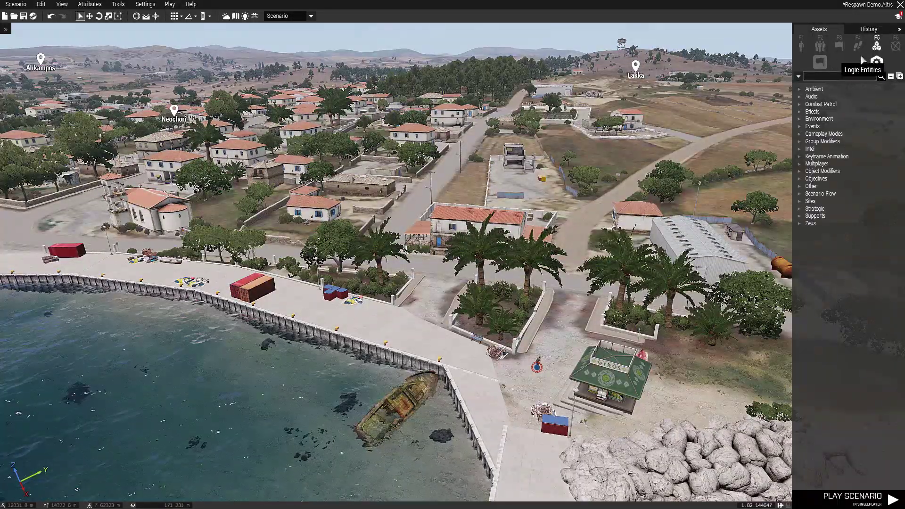
left_click(896, 46)
key("m")
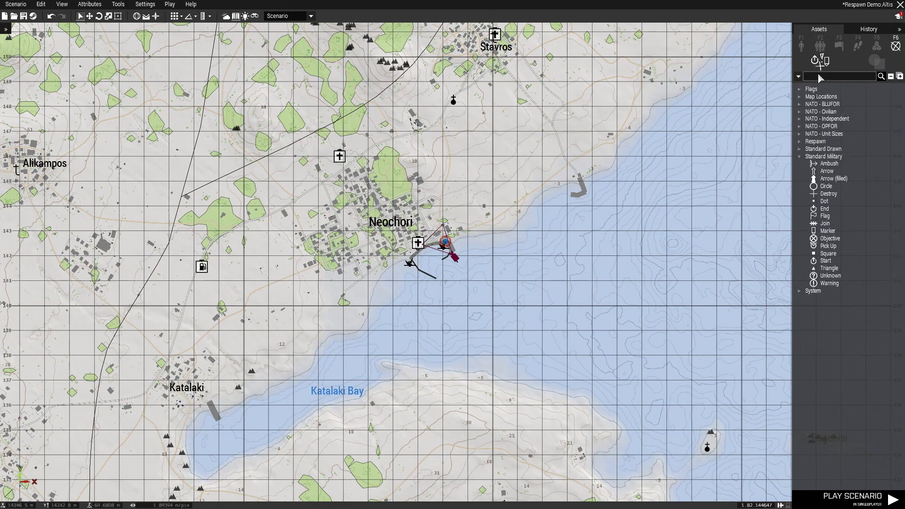
type("emp")
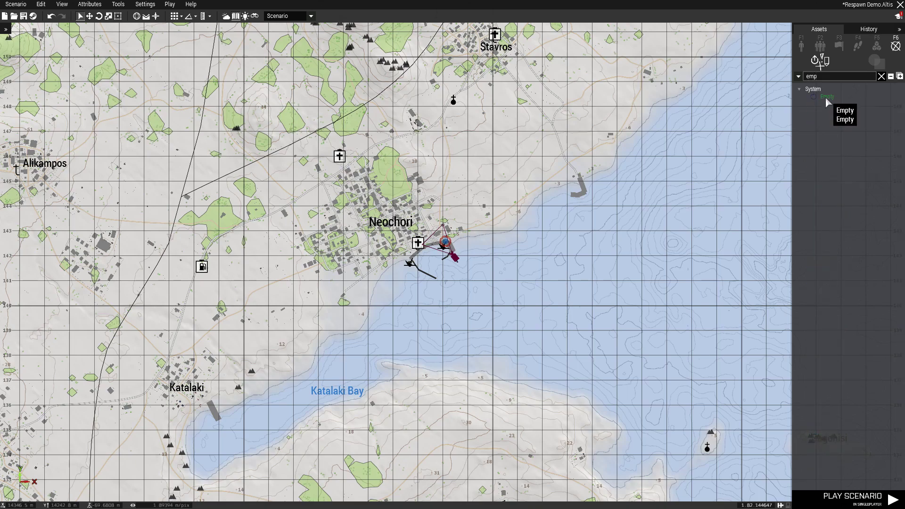
left_click(825, 97)
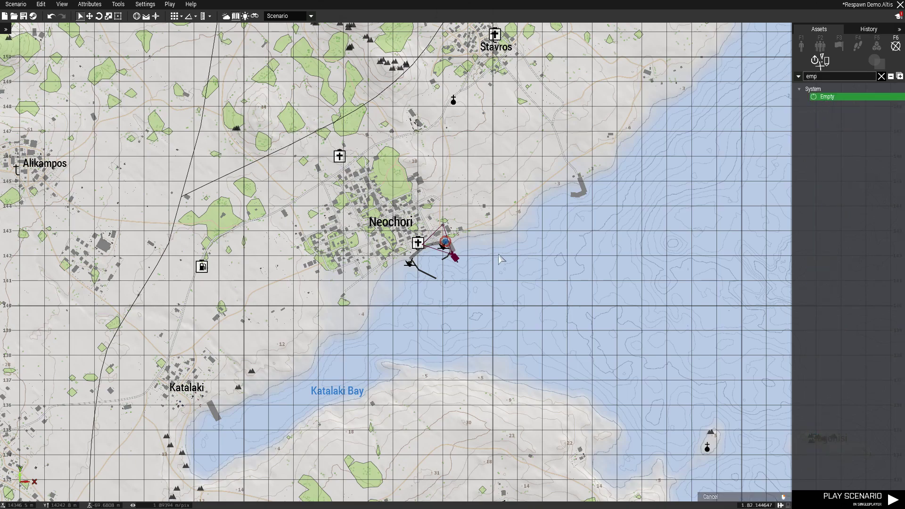
right_click(446, 243)
Step: Move the Empty marker along the road beside the dock and open its attributes
scroll(446, 243, "up", 1)
scroll(445, 243, "up", 6)
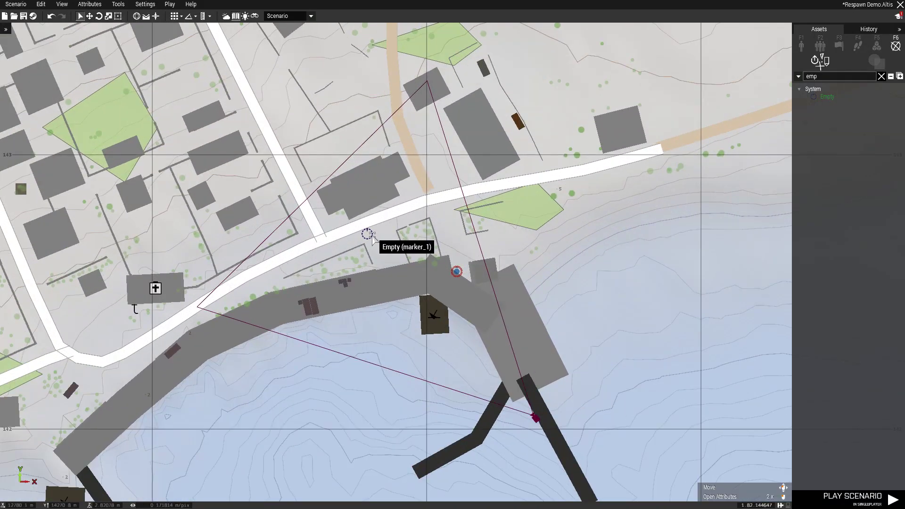
mouse_move(373, 238)
left_mouse_down()
mouse_move(459, 238)
mouse_move(442, 235)
left_mouse_up()
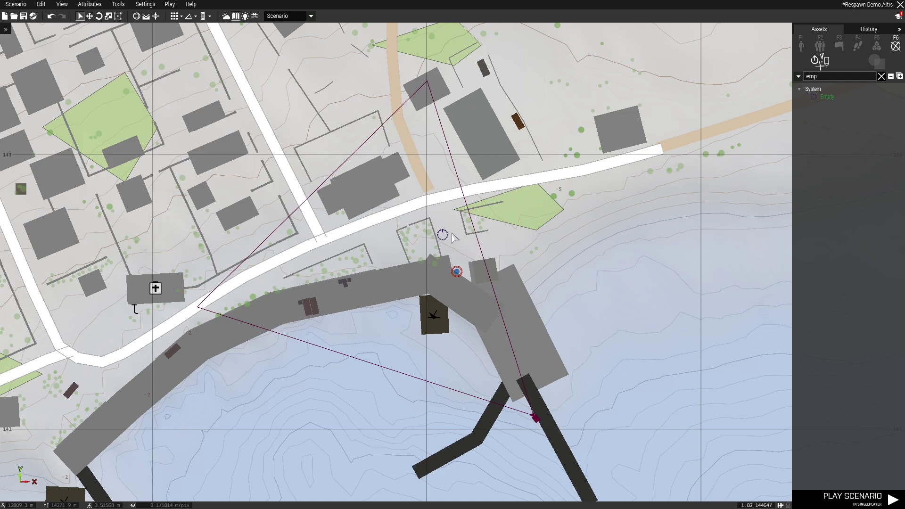
mouse_move(448, 238)
left_mouse_down()
mouse_move(457, 239)
mouse_move(448, 239)
left_mouse_up()
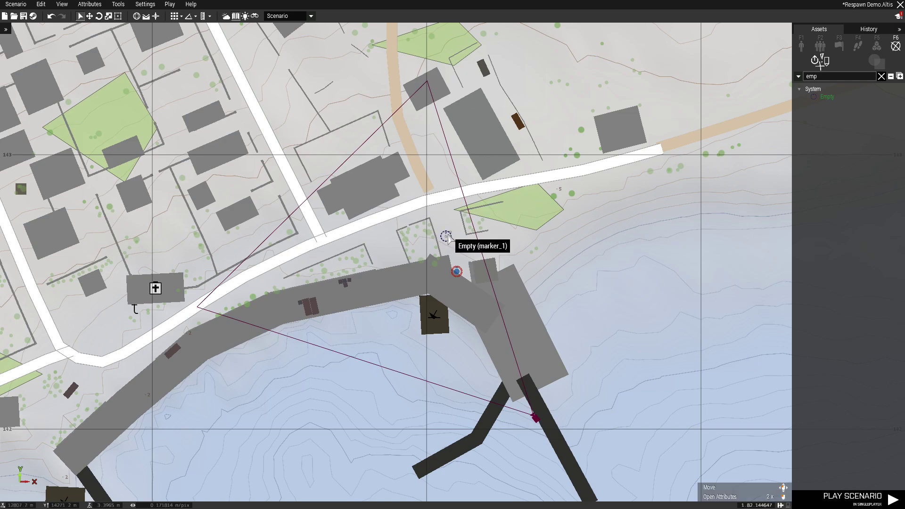
double_click(447, 235)
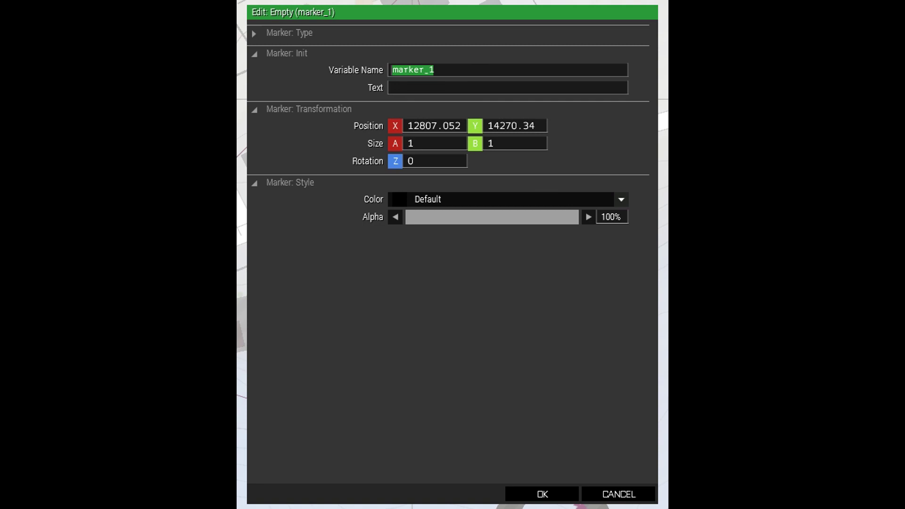
Step: Name the marker respawn_west with the text 'Dock Respawn' and confirm
type("re")
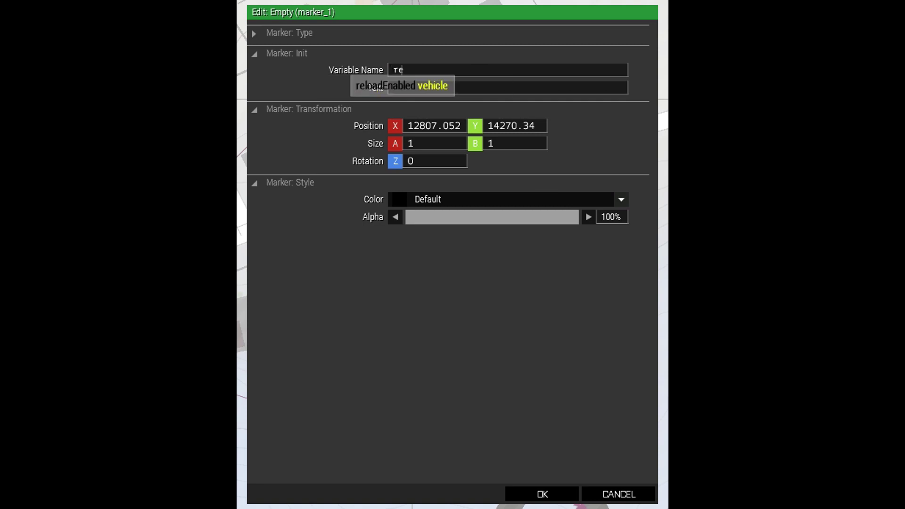
type("spawn")
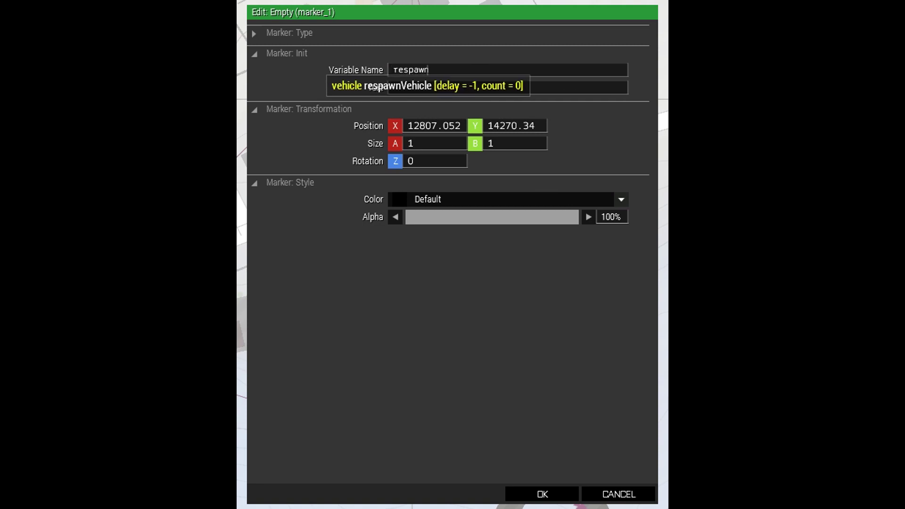
type("_west")
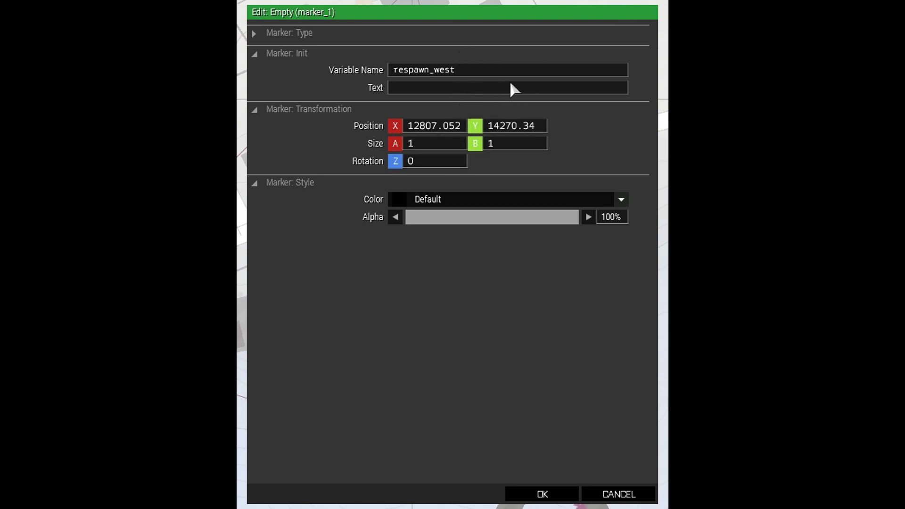
left_click(408, 89)
left_click(542, 494)
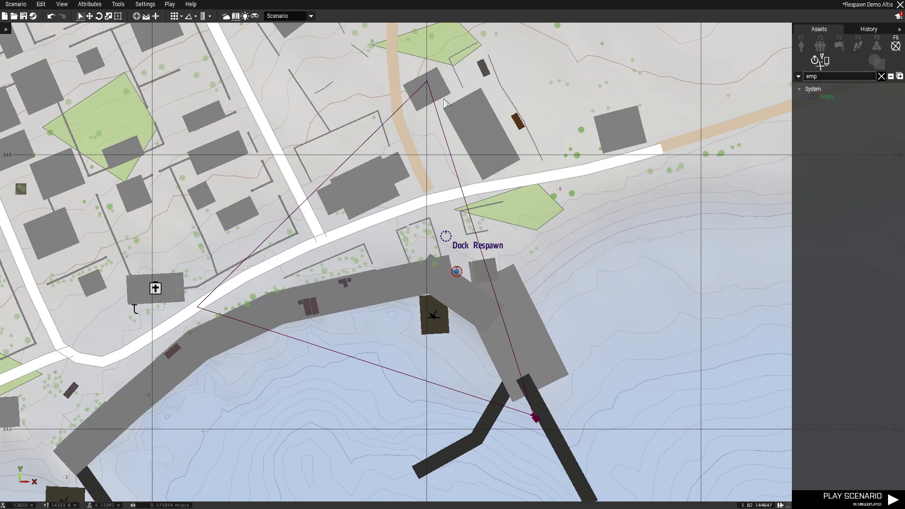
scroll(501, 205, "down", 3)
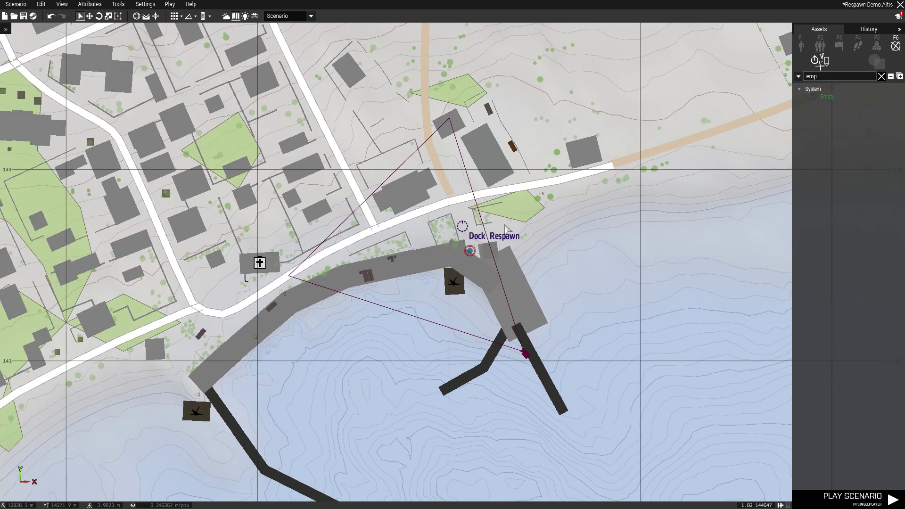
scroll(502, 239, "down", 1)
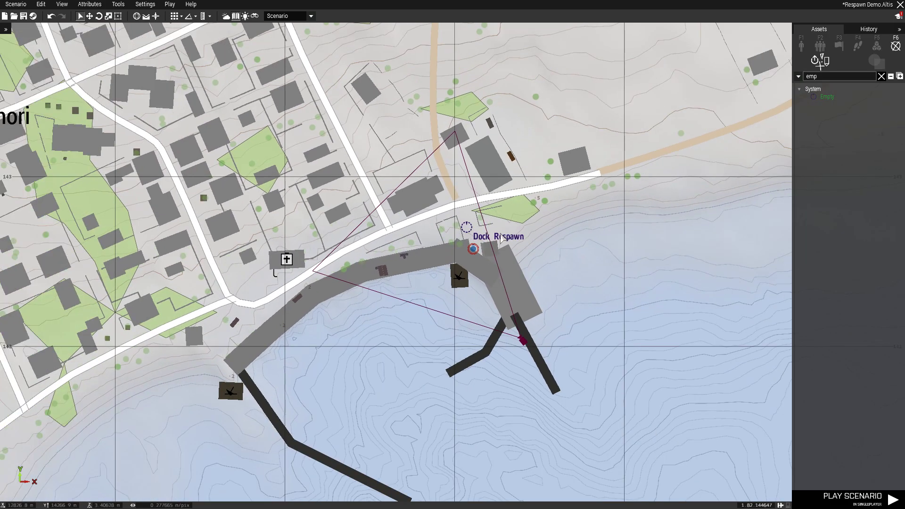
Step: Check the Scenario menu's Export options, close it, and bring up the Attributes categories
left_click(13, 6)
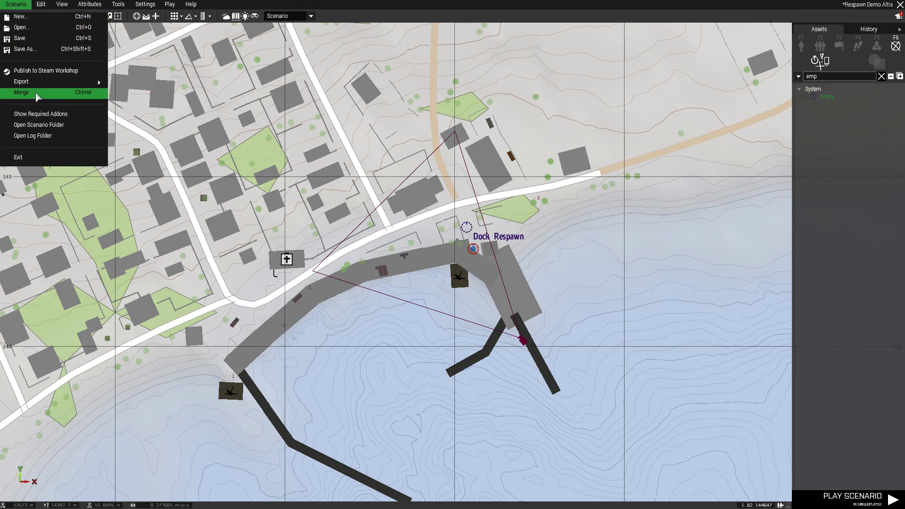
mouse_move(43, 86)
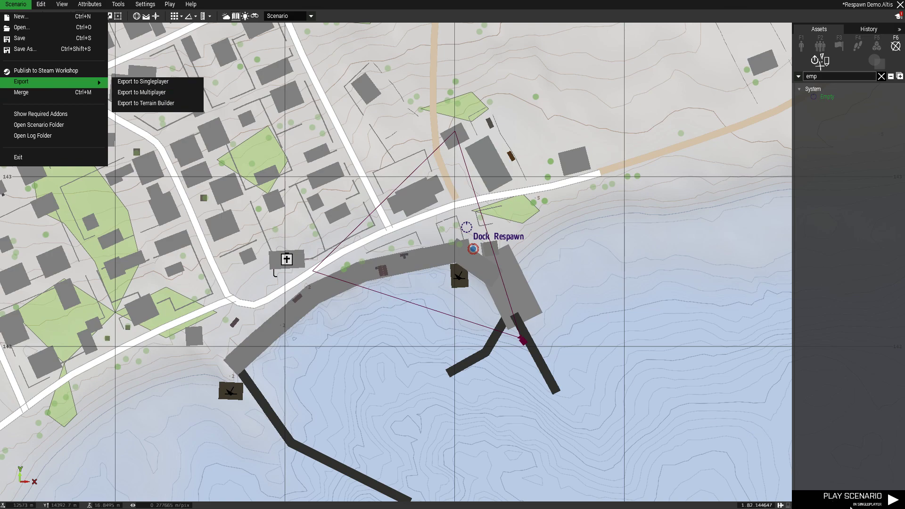
left_click(674, 326)
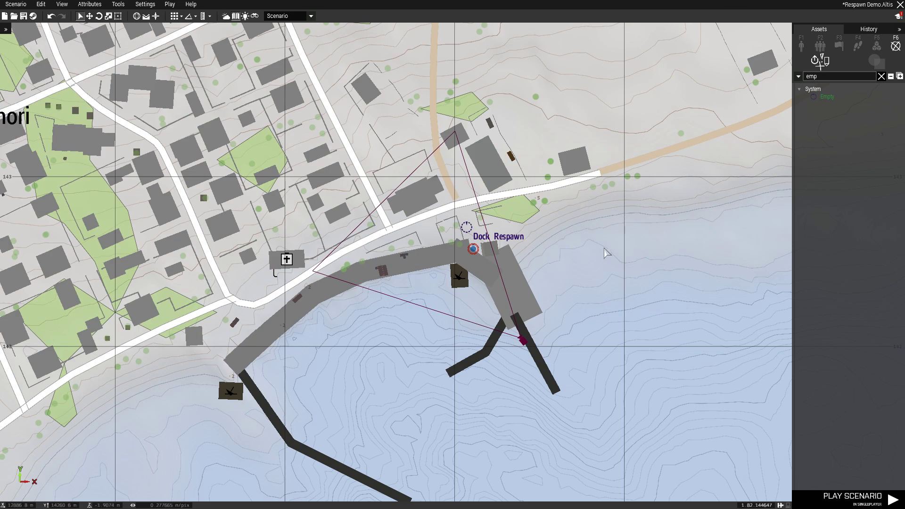
scroll(462, 280, "up", 1)
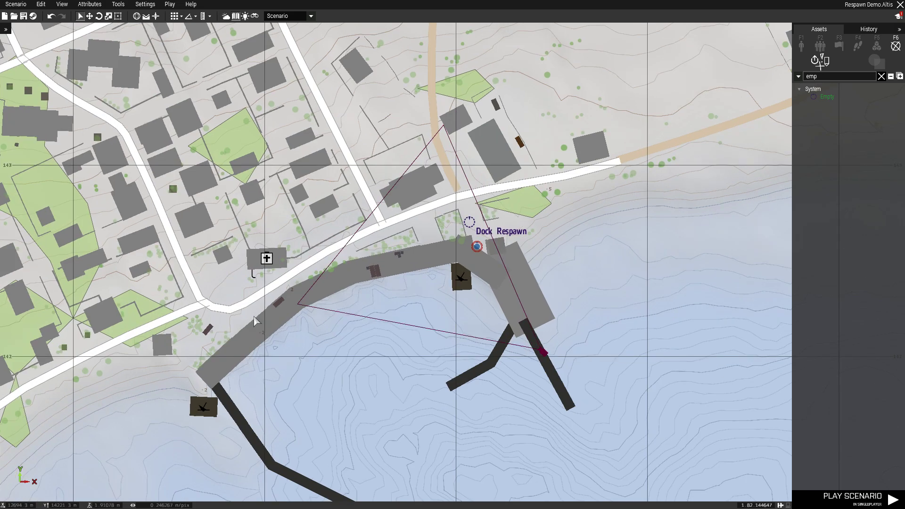
left_click(94, 7)
Step: In multiplayer settings, enable Select respawn position and set a 5-second respawn delay
left_click(117, 43)
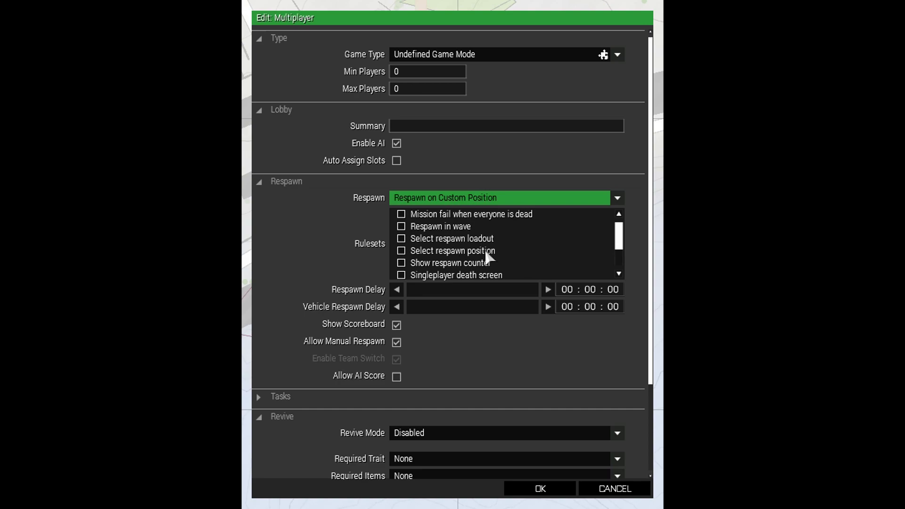
left_click(402, 258)
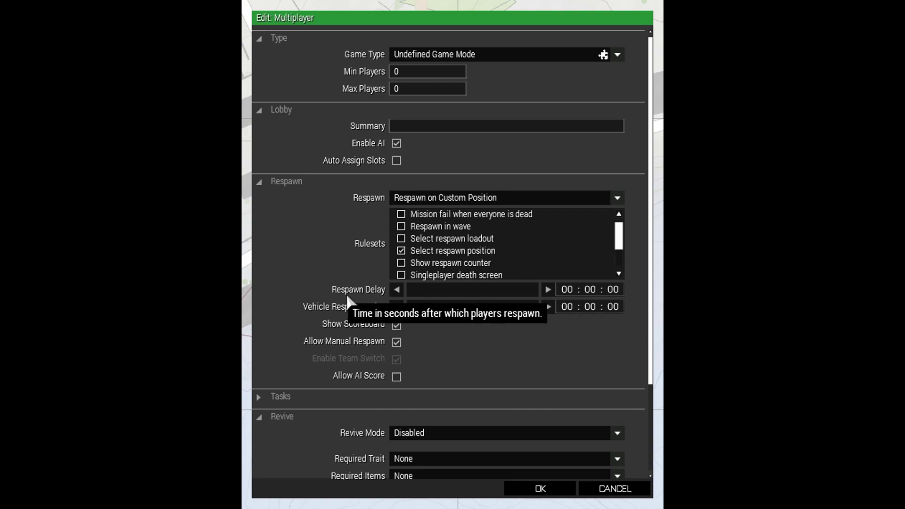
left_click(608, 292)
type("5")
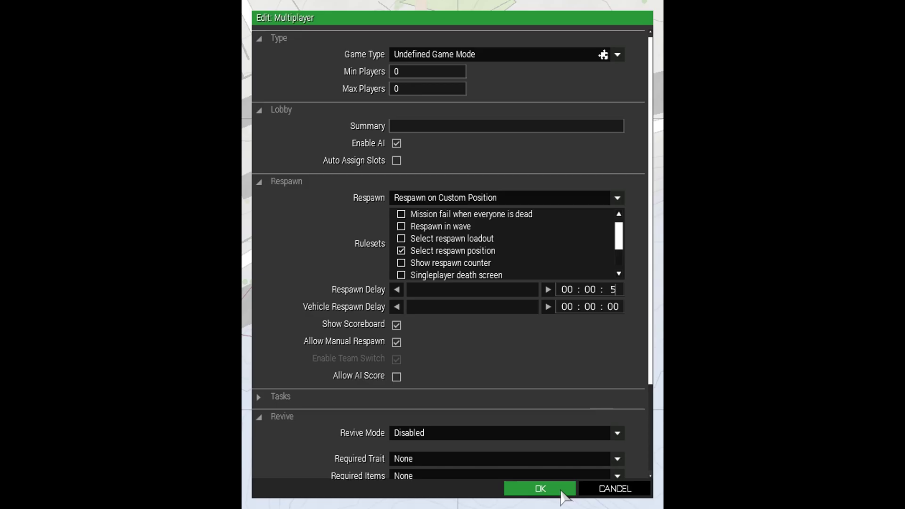
left_click(540, 488)
Step: Pan to Neochori and place an Empty marker in the town
scroll(325, 199, "up", 2)
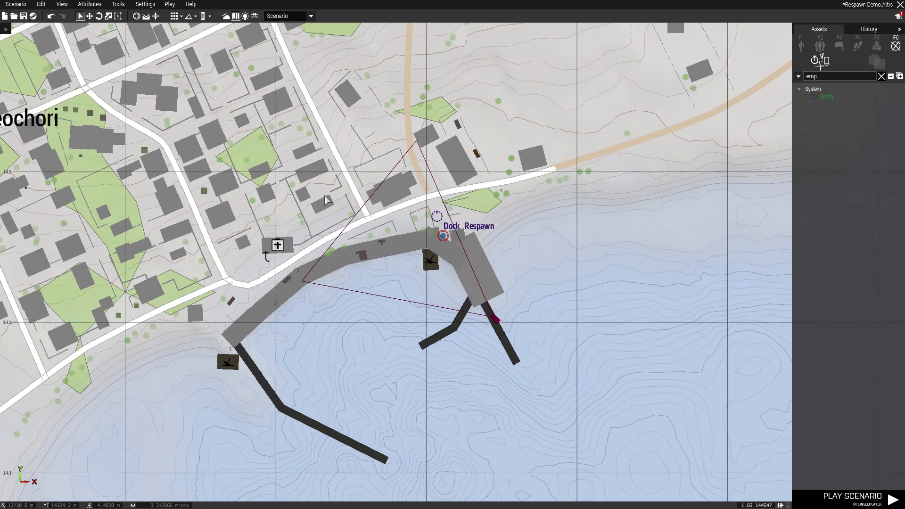
key("w")
key("a")
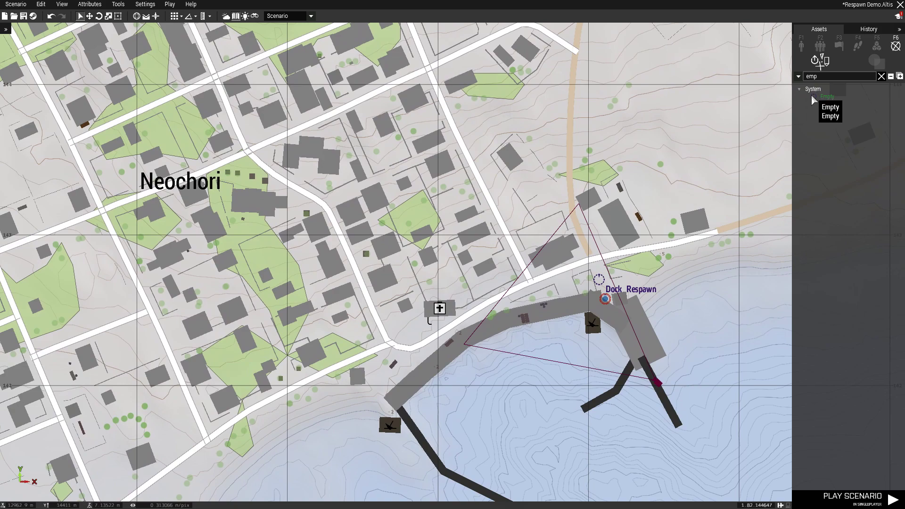
left_click(826, 97)
left_click(244, 151)
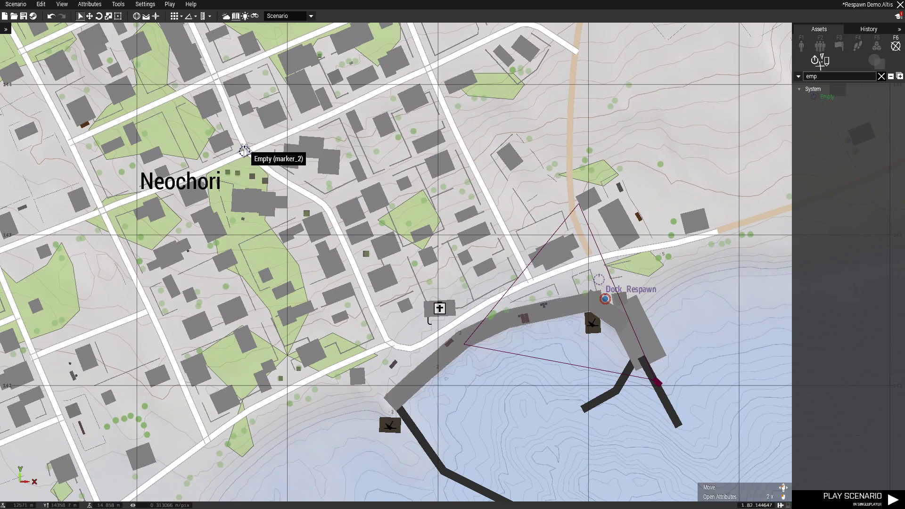
Step: Name the town marker respawn_west_2 with the text 'Town Respawn' and confirm
double_click(244, 151)
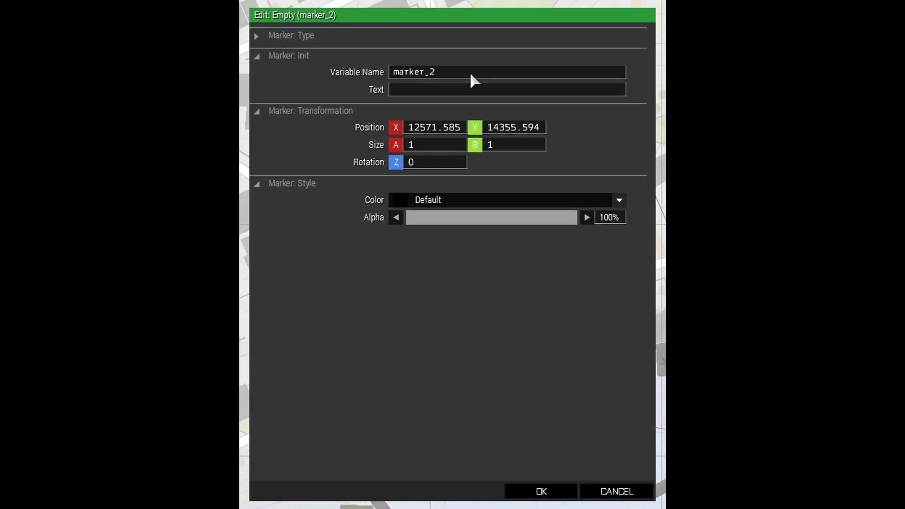
left_click_drag(471, 74, 352, 94)
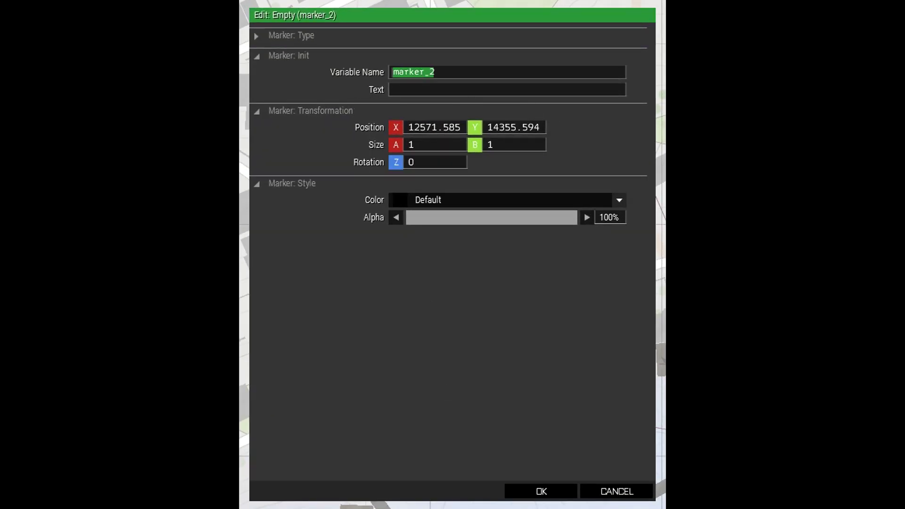
type("re")
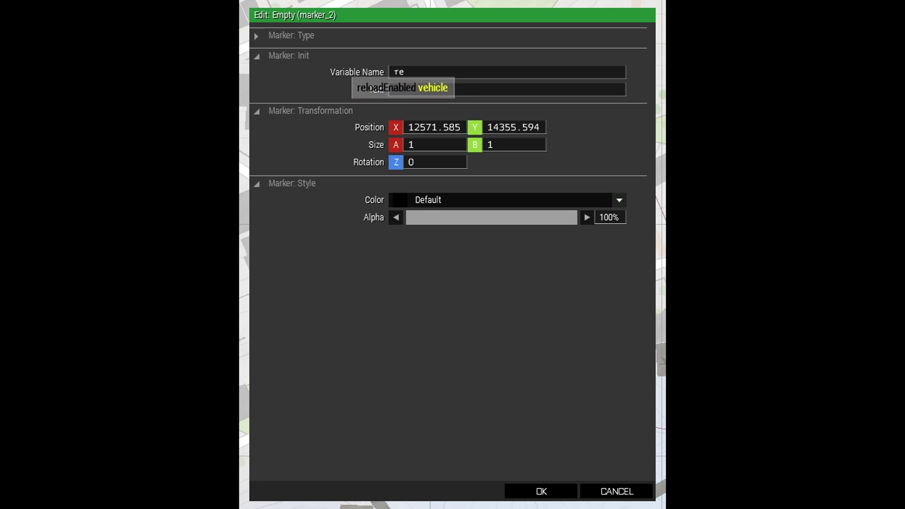
type("spawn")
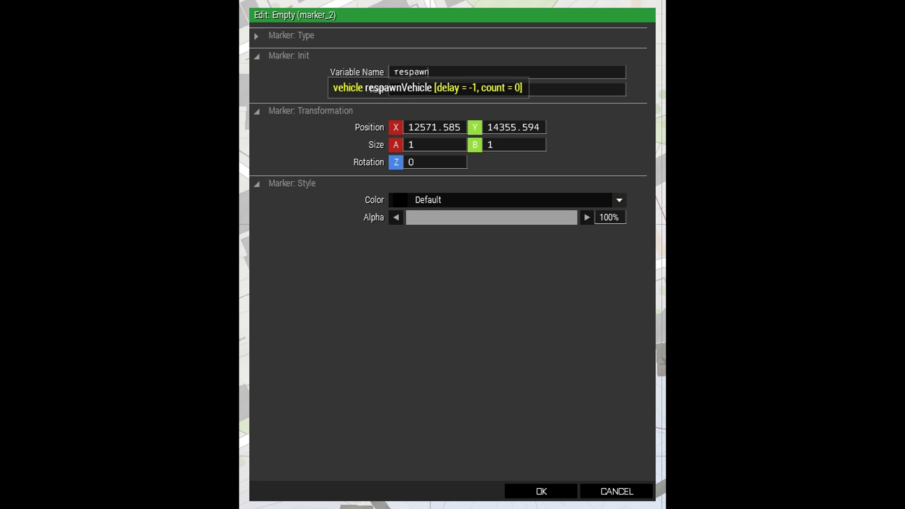
type("_west_2")
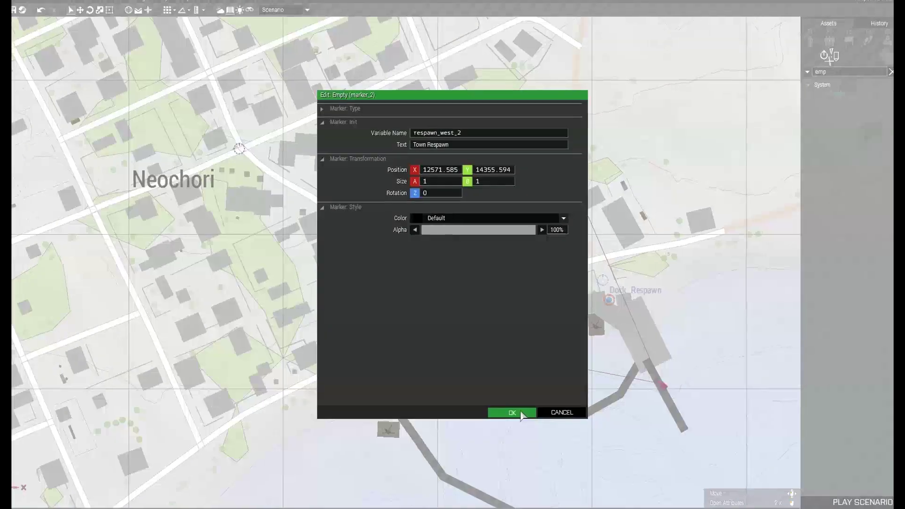
left_click(532, 466)
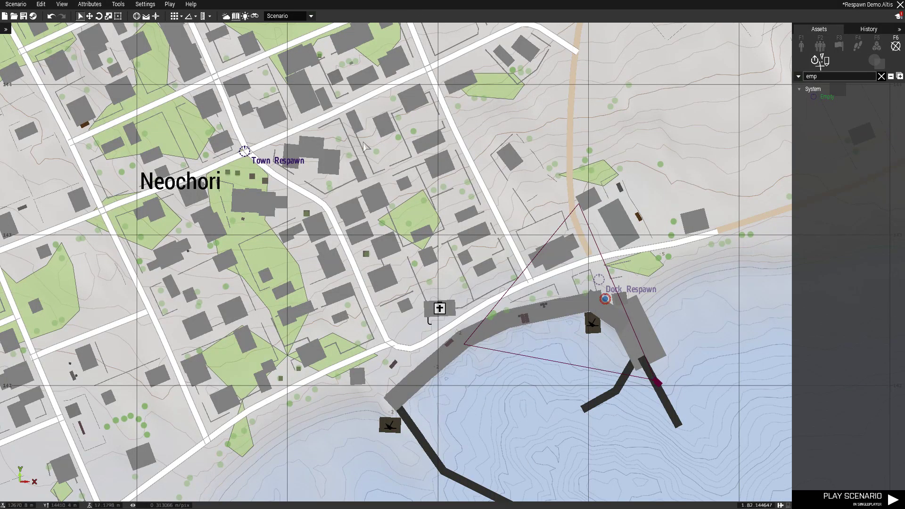
Step: Zoom the map out and start a multiplayer test with Ctrl+P
scroll(477, 242, "down", 1)
scroll(477, 243, "down", 3)
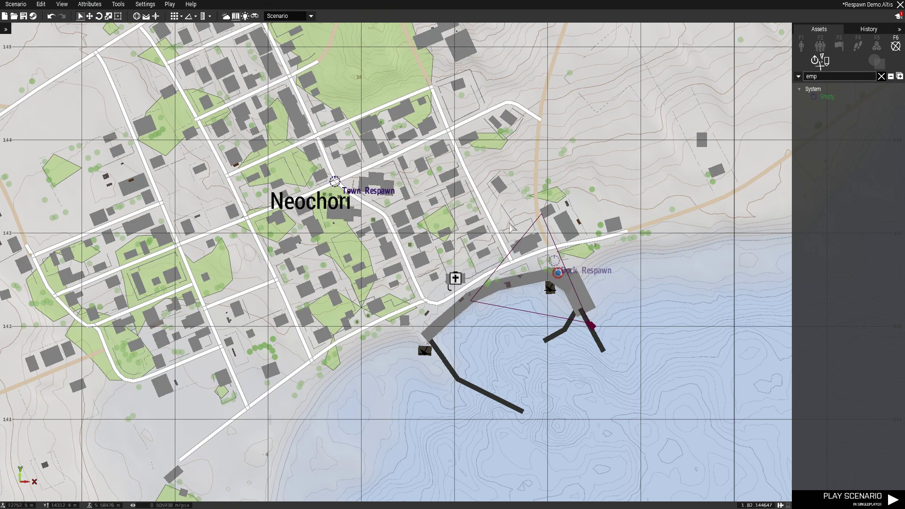
key("ctrl+p")
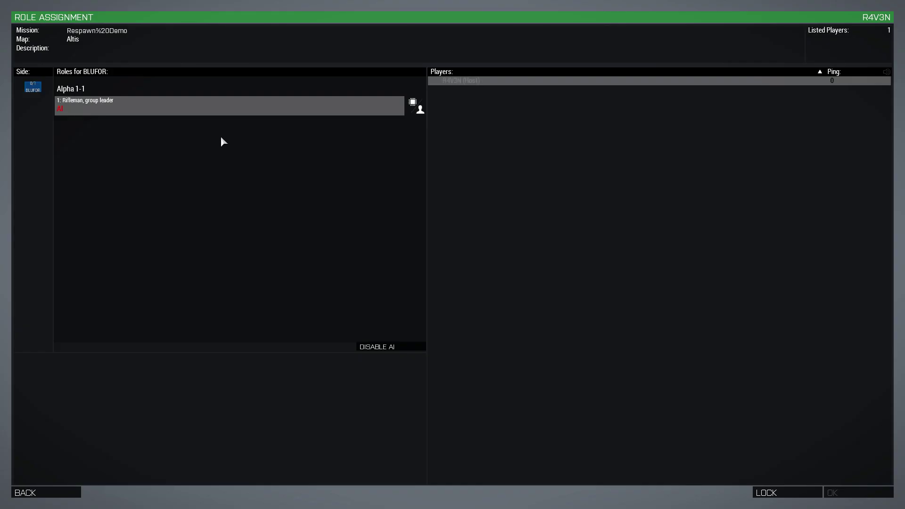
Step: Take the Alpha 1-1 Rifleman slot and continue past the briefing into the mission
left_click(224, 113)
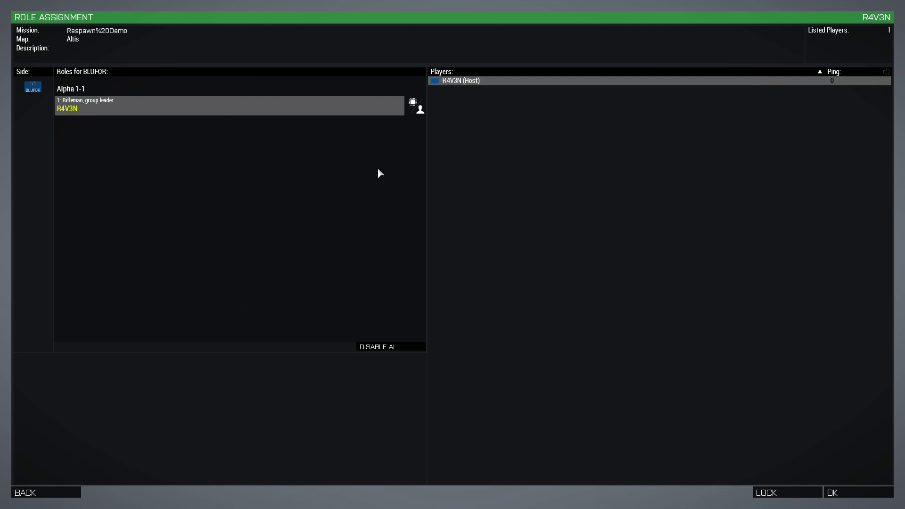
left_click(863, 495)
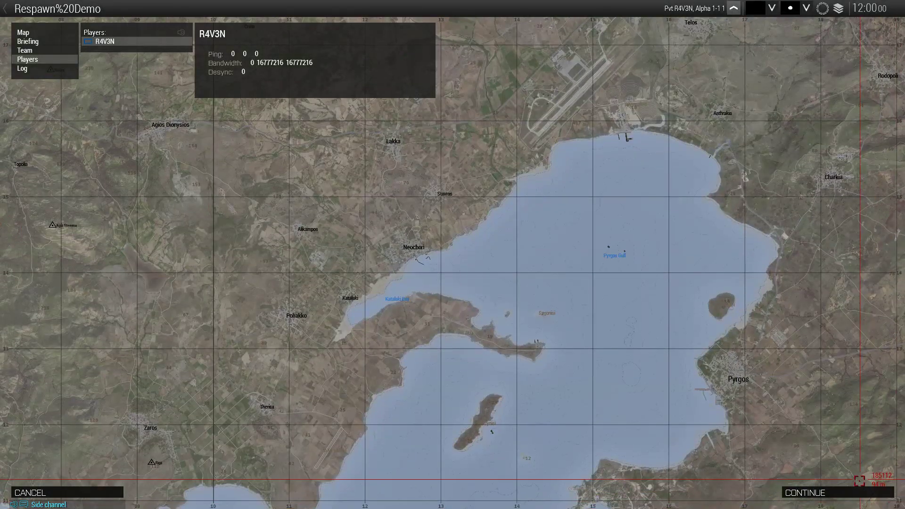
left_click(858, 493)
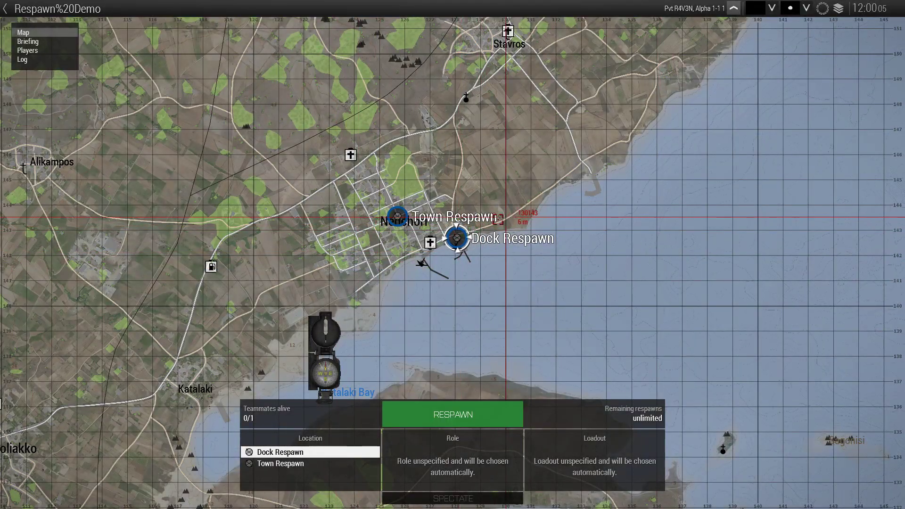
Step: Switch between Town Respawn and Dock Respawn in the respawn location list
left_click(399, 217)
key("Up")
key("Down")
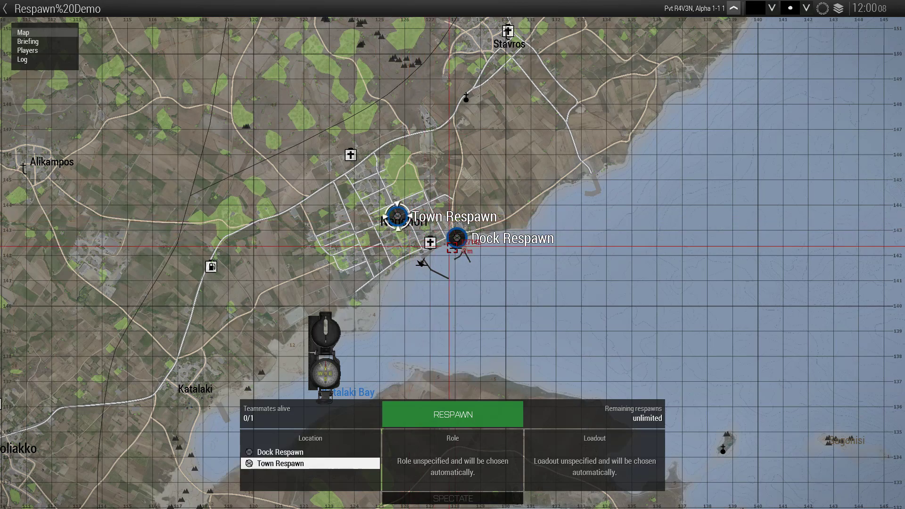
key("Up")
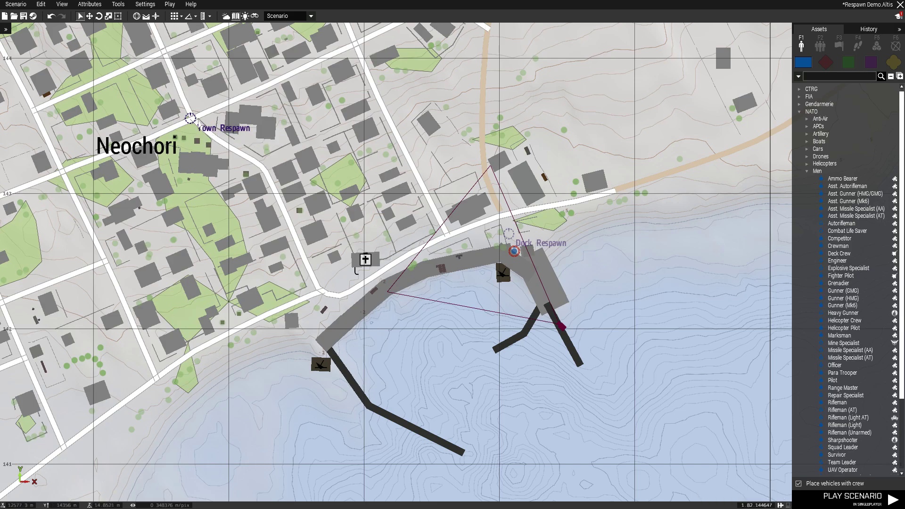
Step: Delete the Town Respawn marker and switch to the 3D view over the town
key("Delete")
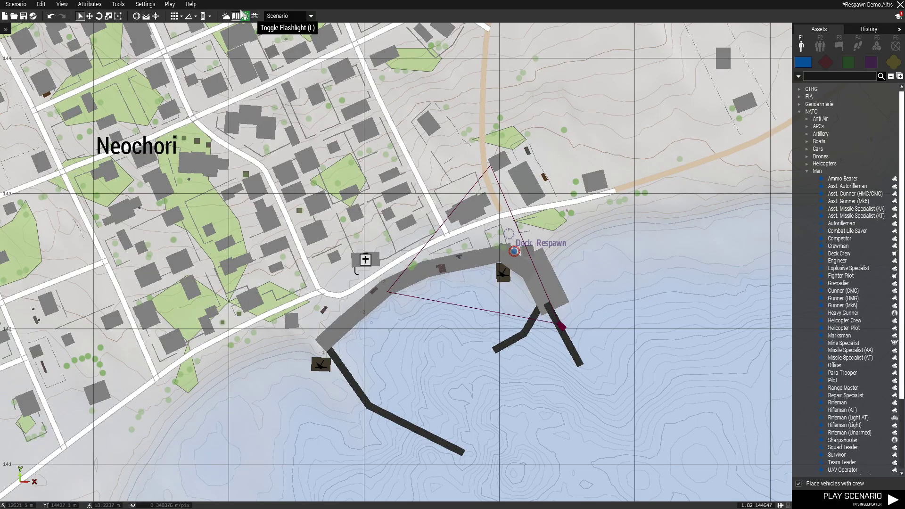
left_click(235, 16)
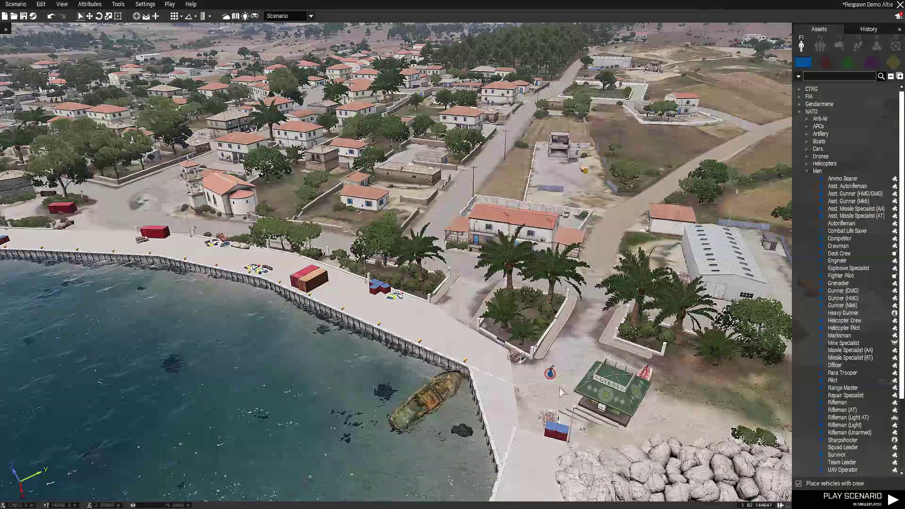
scroll(523, 292, "up", 3)
scroll(615, 289, "up", 3)
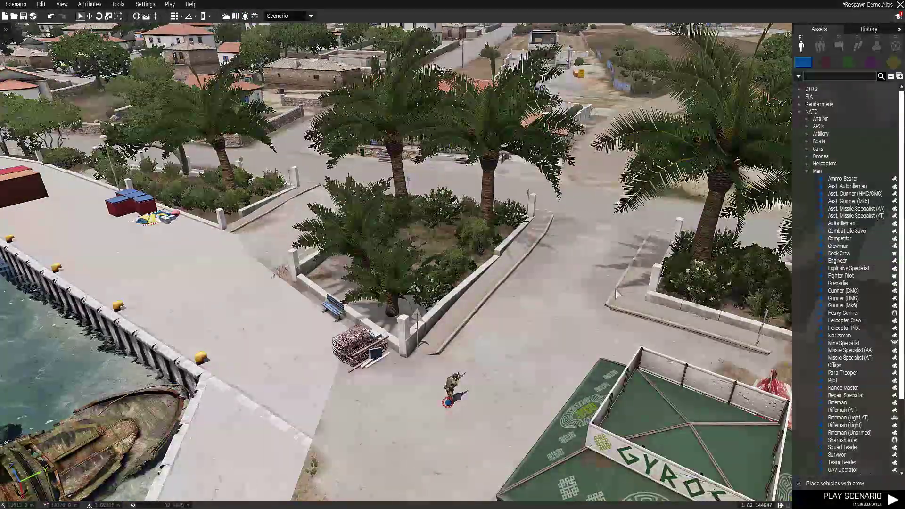
scroll(615, 290, "down", 3)
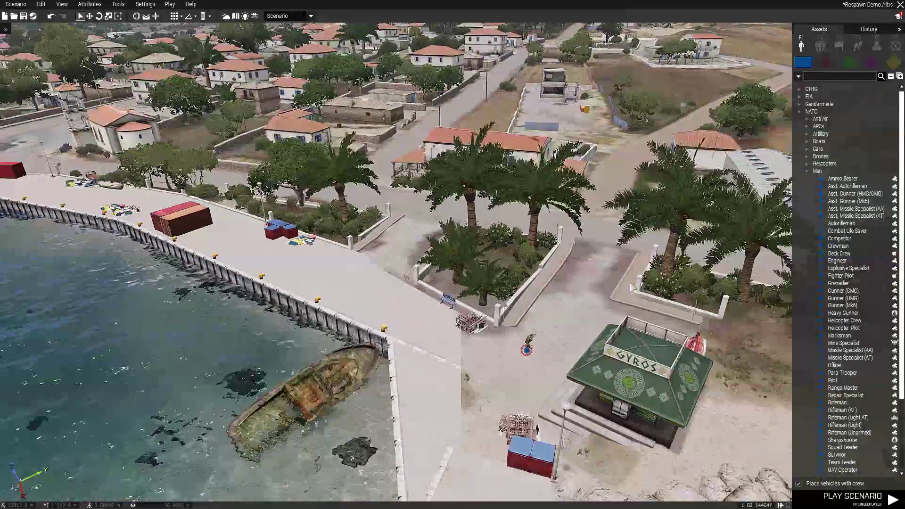
right_click_drag(641, 295, 665, 278)
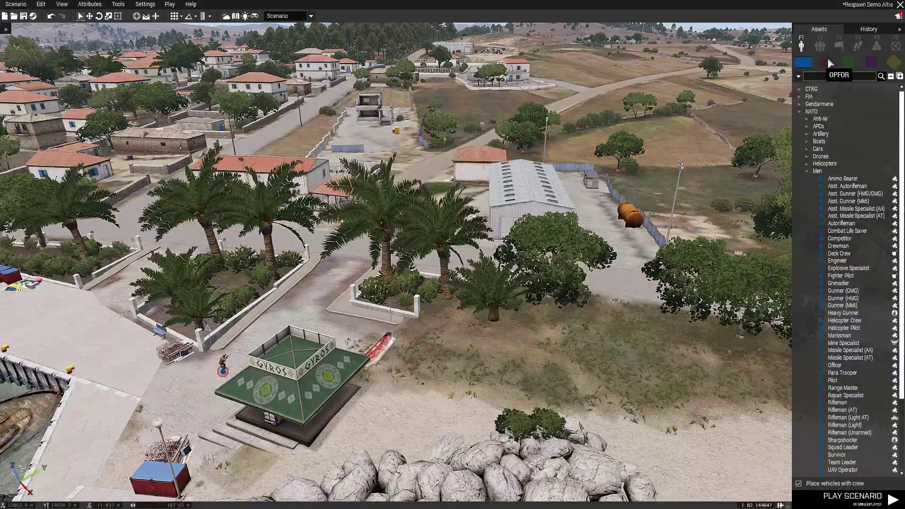
Step: Place an empty trigger on the ground beside the Gyros kiosk
left_click(839, 45)
left_click(820, 88)
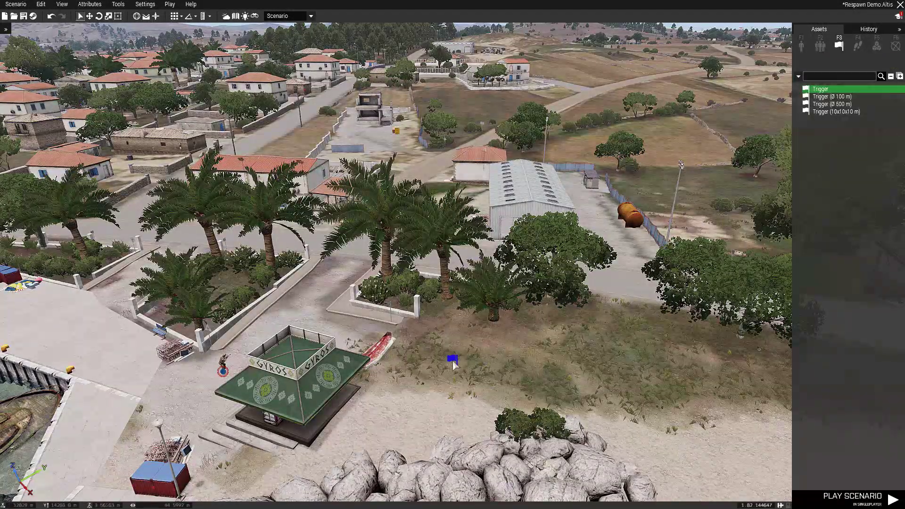
key("Escape")
scroll(503, 317, "down", 5)
scroll(500, 290, "up", 5)
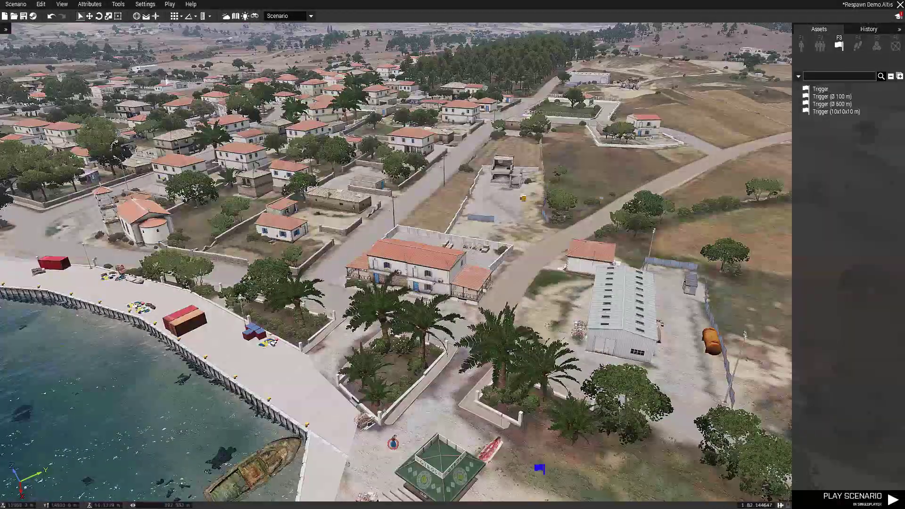
scroll(453, 264, "down", 3)
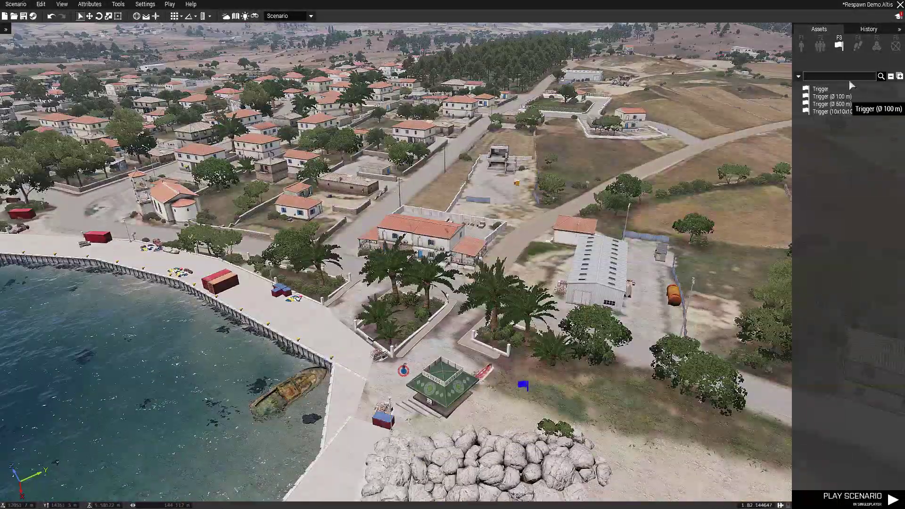
left_click(802, 45)
Step: Place a Civilian Men Beggar next to the palm garden with variable name c1
left_click(870, 62)
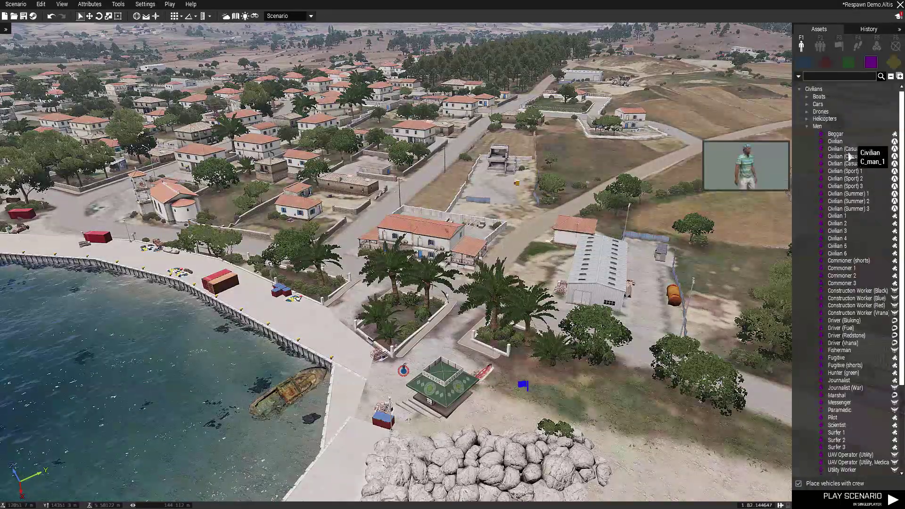
left_click(835, 134)
left_click(442, 361)
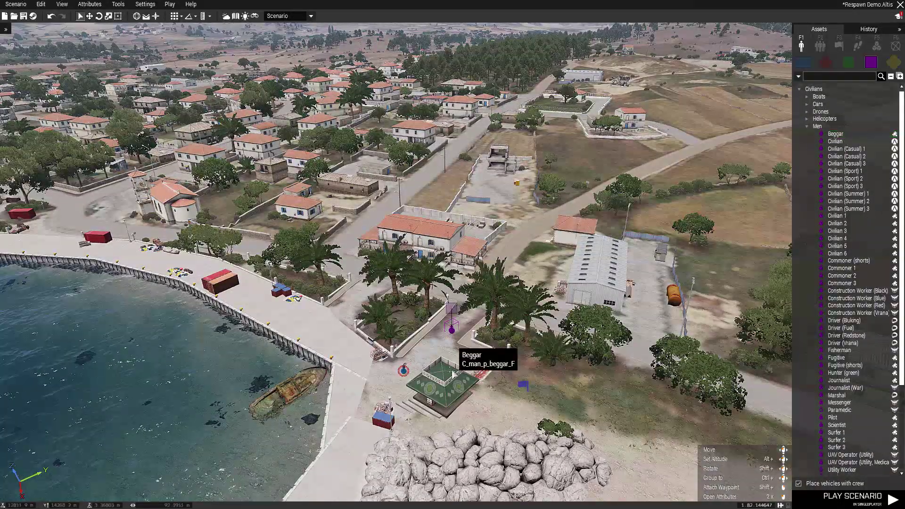
scroll(451, 340, "up", 3)
double_click(448, 332)
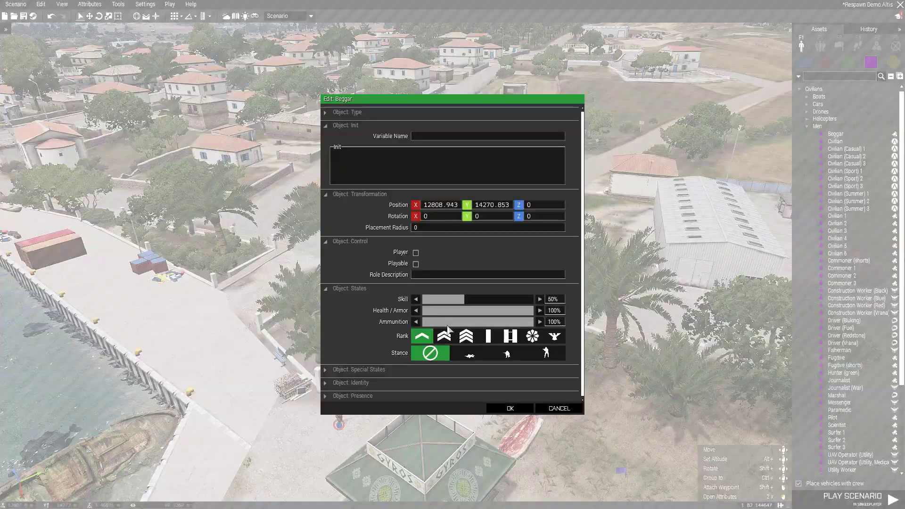
type("c1")
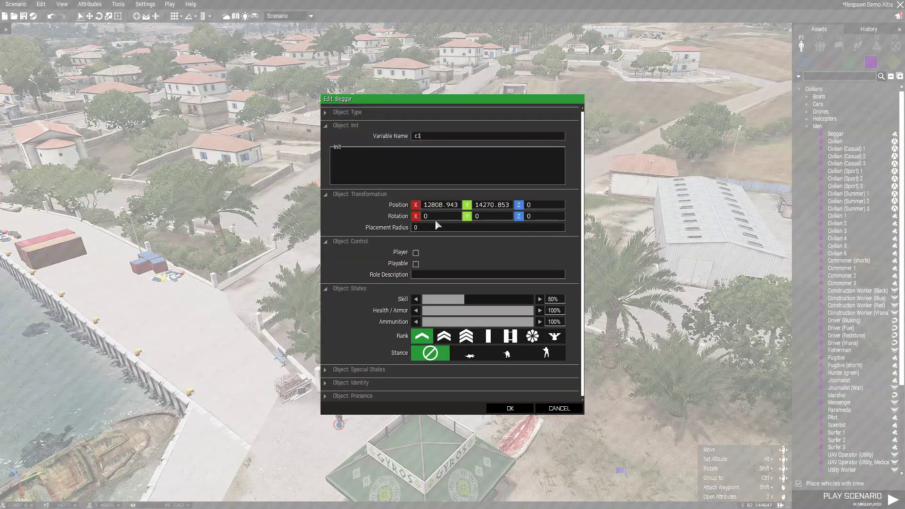
left_click(506, 409)
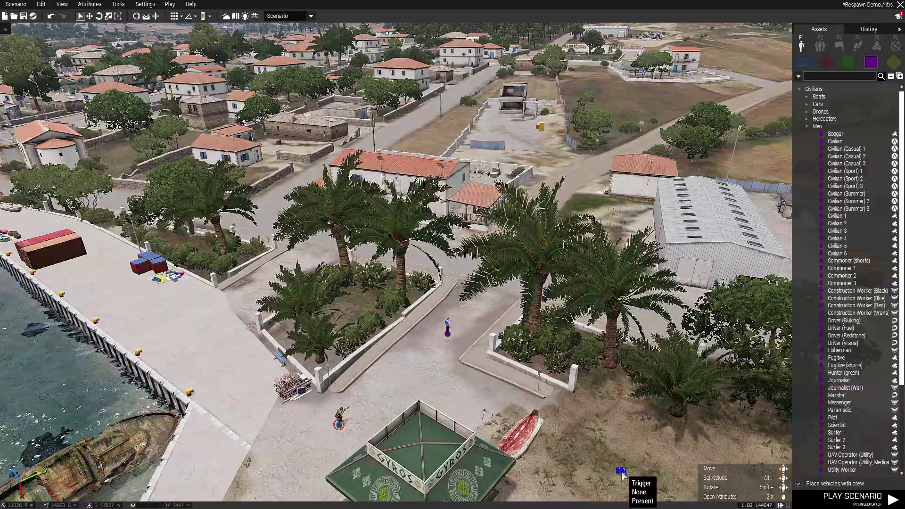
double_click(621, 471)
Step: Set the trigger's Condition to !alive c1
left_click_drag(416, 309, 325, 318)
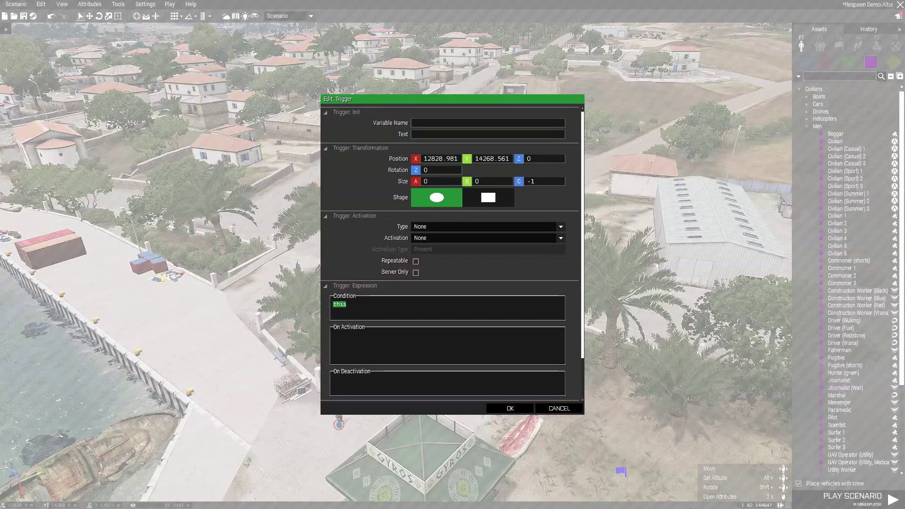
type("!alive")
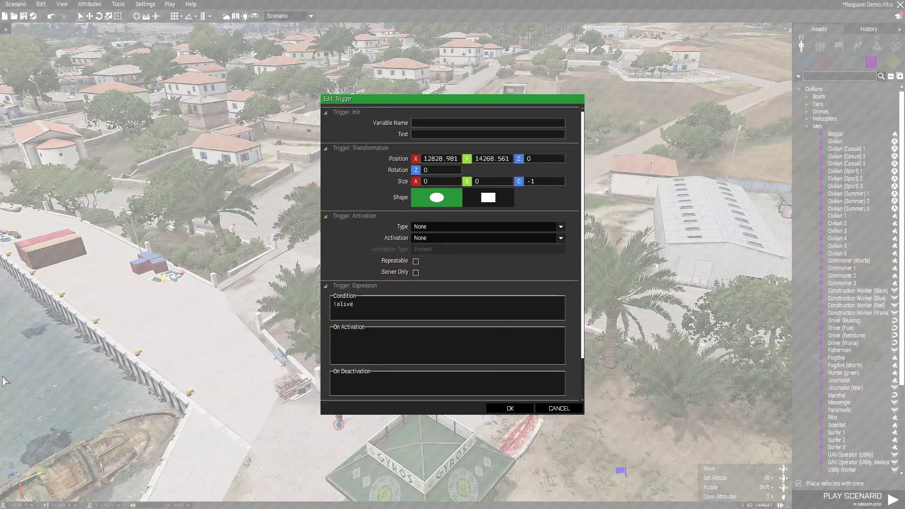
type(" c1")
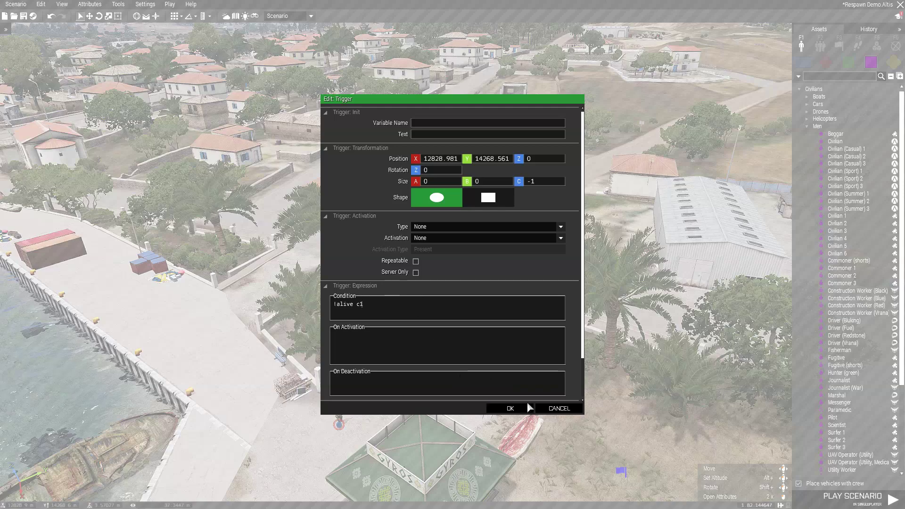
left_click(509, 408)
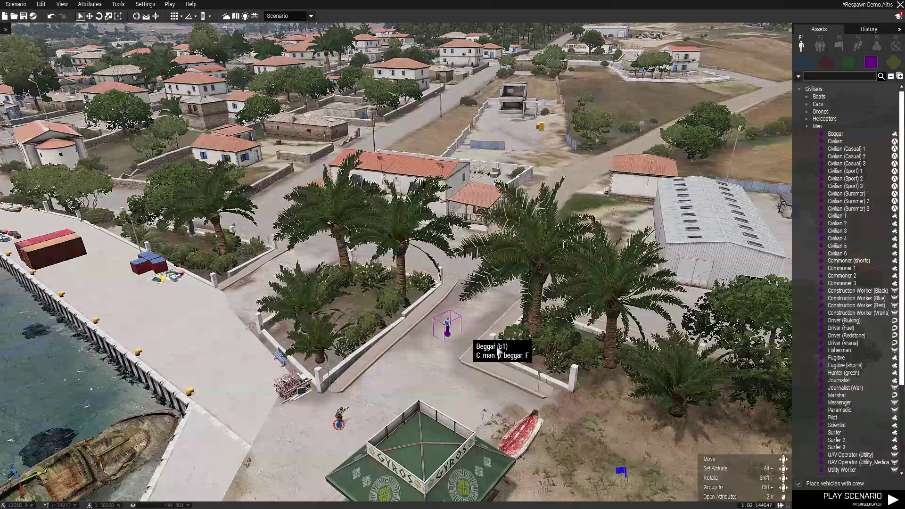
Step: Paste the createMarker script for respawn_west_2 labelled Town Respawn into On Activation
double_click(620, 471)
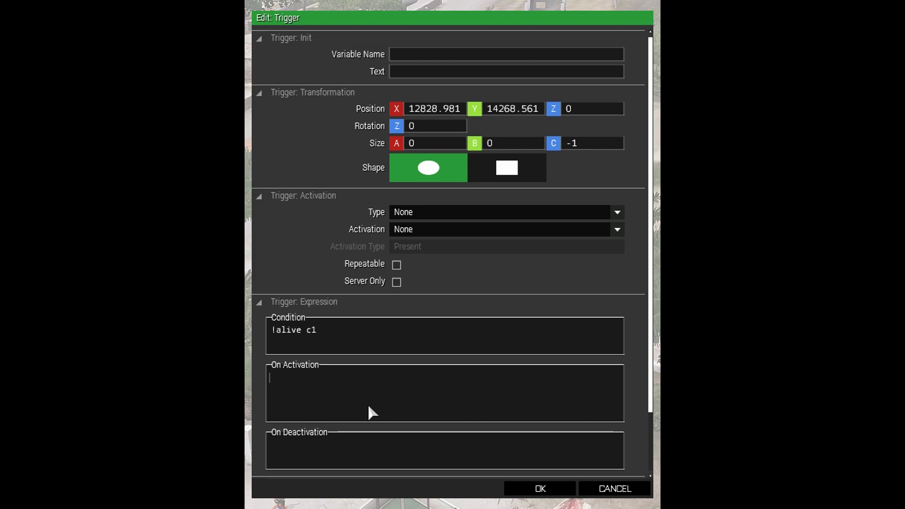
type("marker1 = createMarker [\"respawn_west_2\", [14606.4, 16887.3, 0]]; marker1 setmarkershape \"ICON\"; marker1 setmarkertype \"Empty\"; marker1 setMarkerText \"Town Respawn\";")
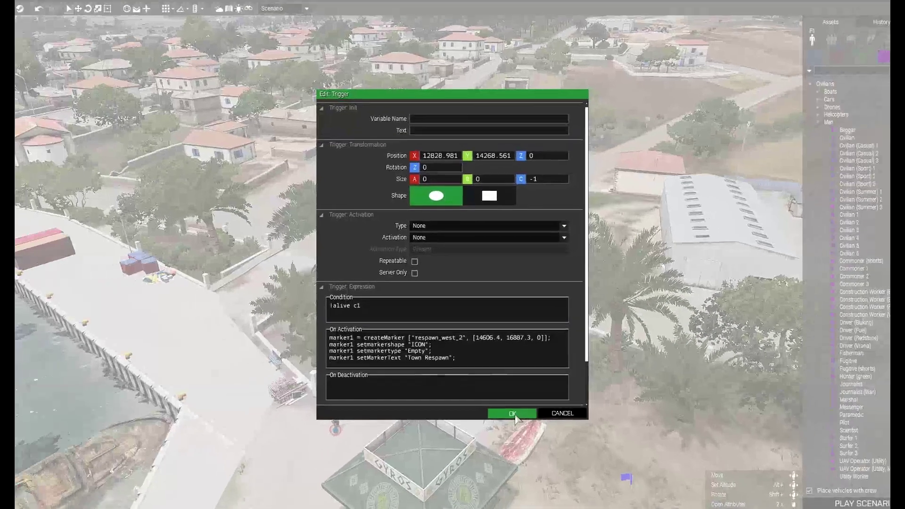
left_click(514, 415)
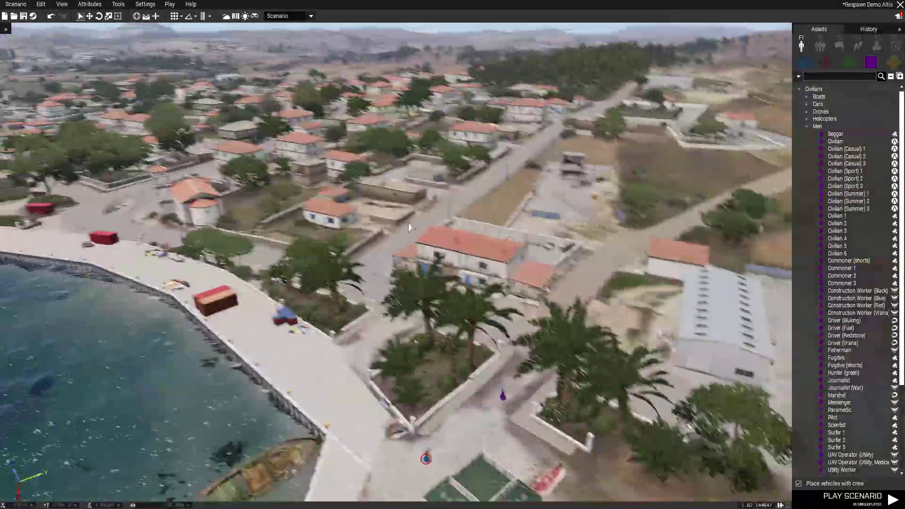
Step: Fly down to a Neochori town street and log that spot's position to the clipboard
key("w")
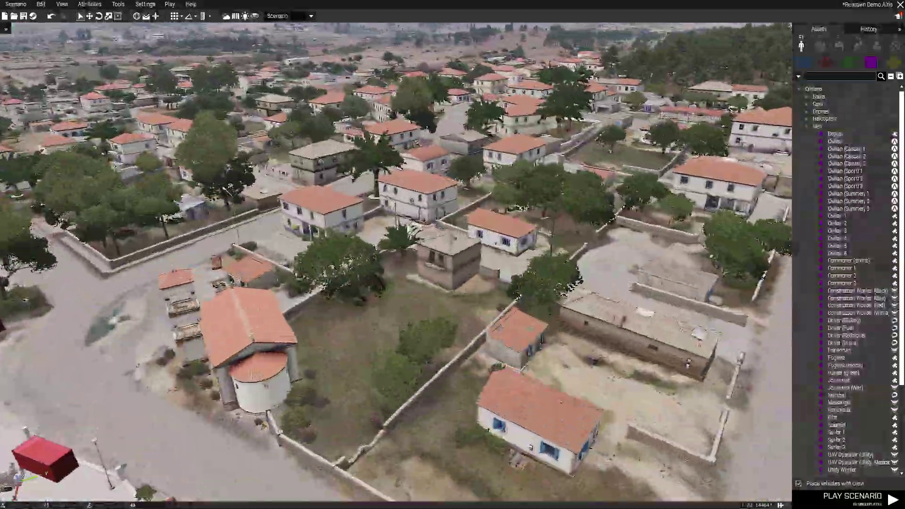
key("s")
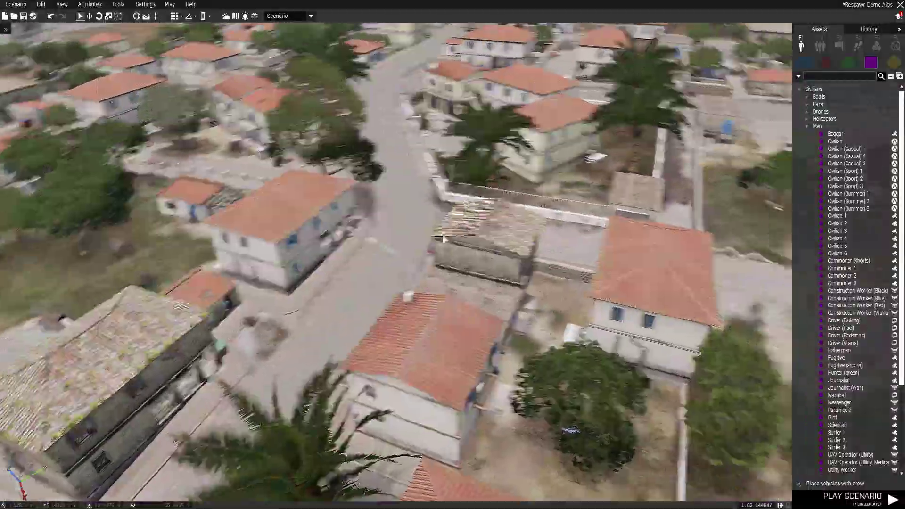
key("w")
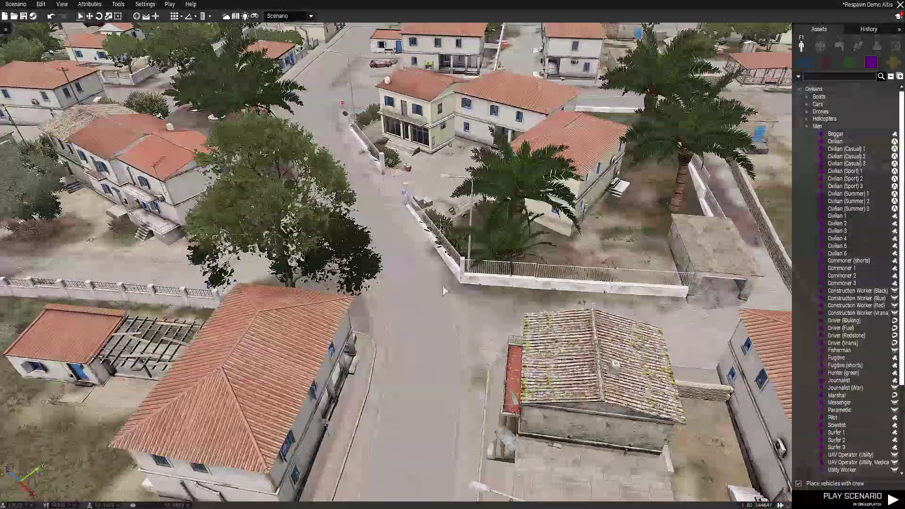
right_click(430, 312)
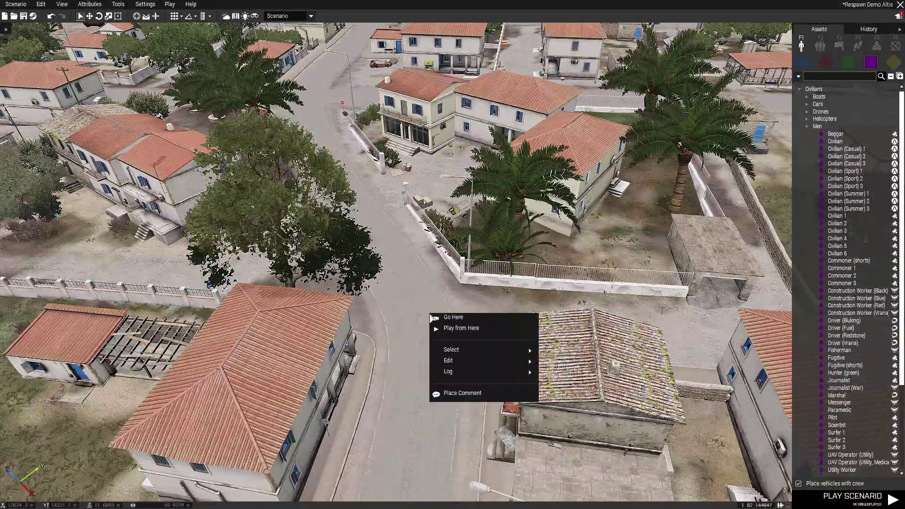
mouse_move(472, 374)
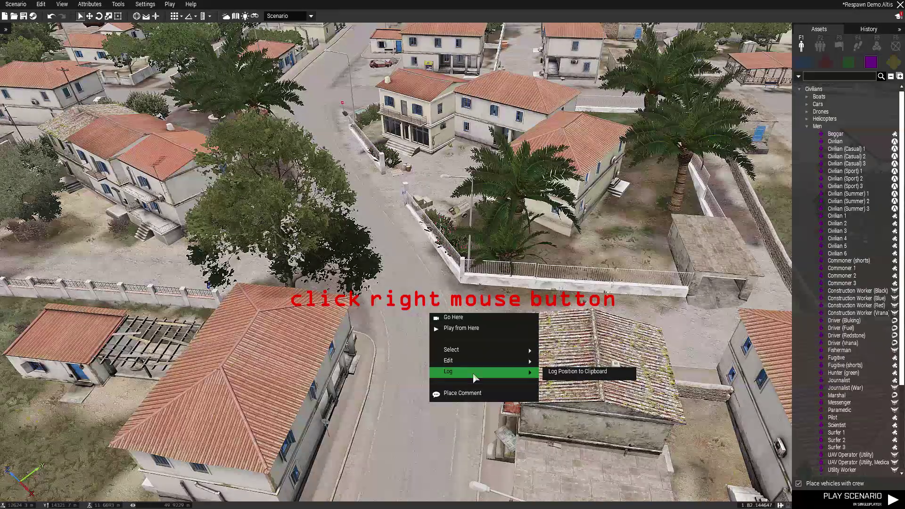
left_click(574, 376)
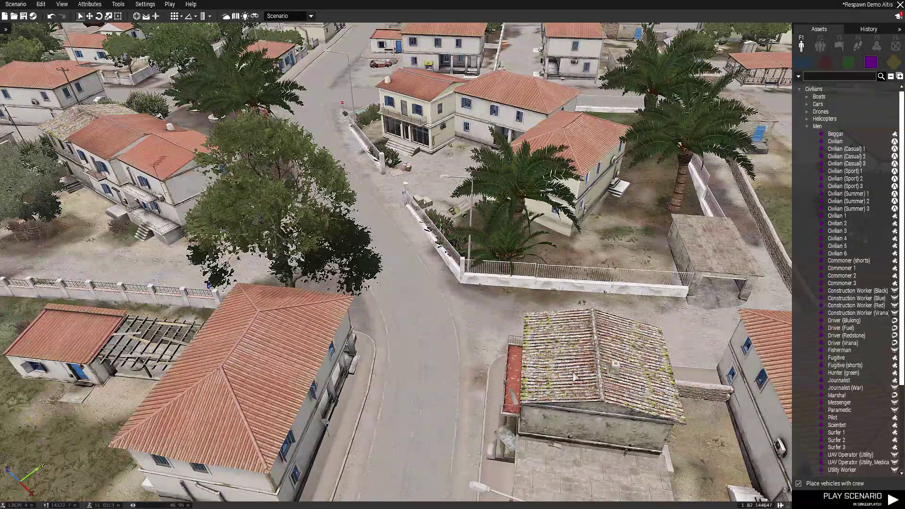
scroll(477, 309, "down", 5)
scroll(477, 309, "down", 8)
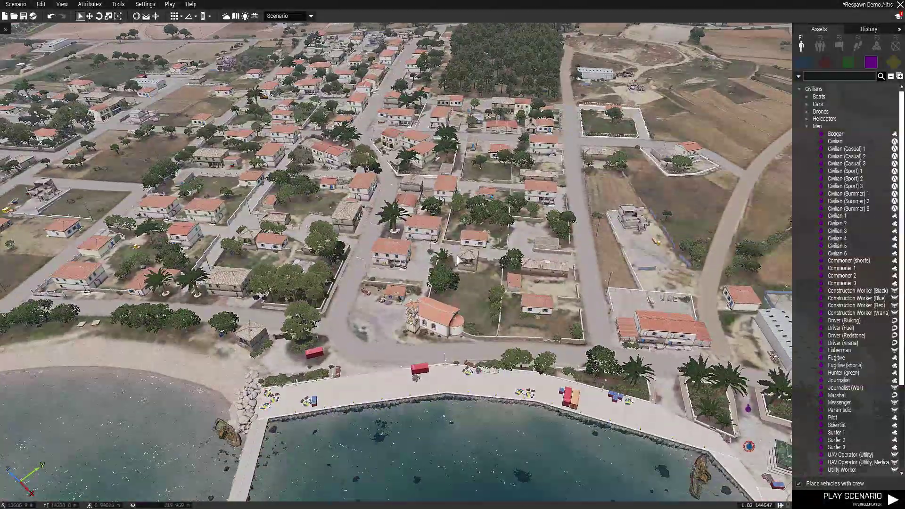
scroll(469, 273, "up", 8)
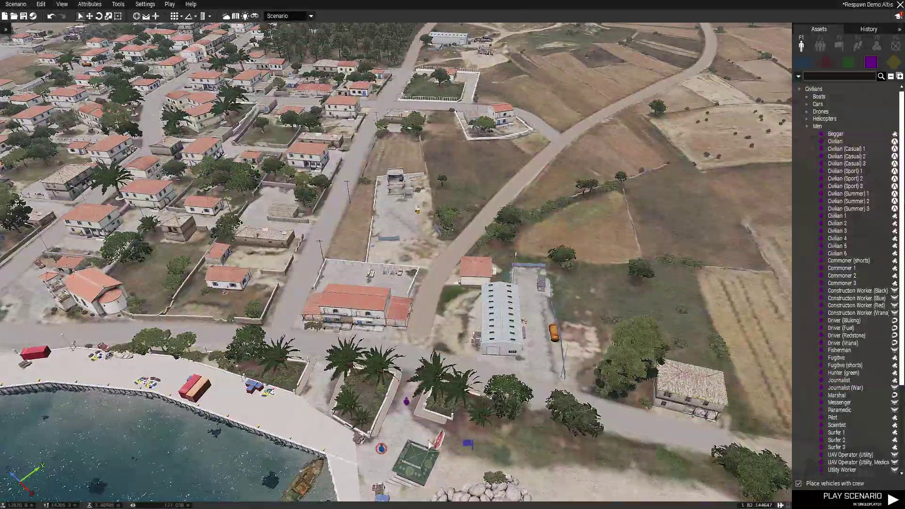
scroll(417, 412, "up", 5)
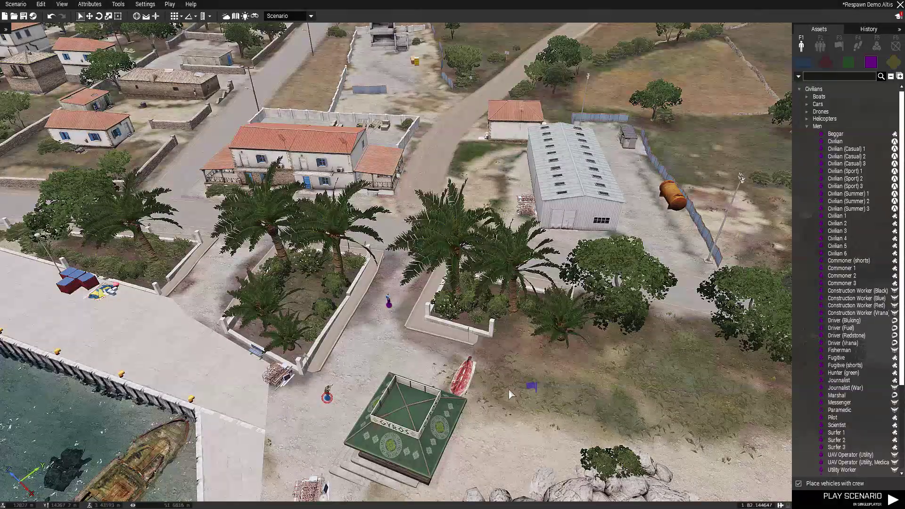
Step: Replace the trigger's createMarker coordinates with the logged position 12624.3,14321.7,0
double_click(535, 385)
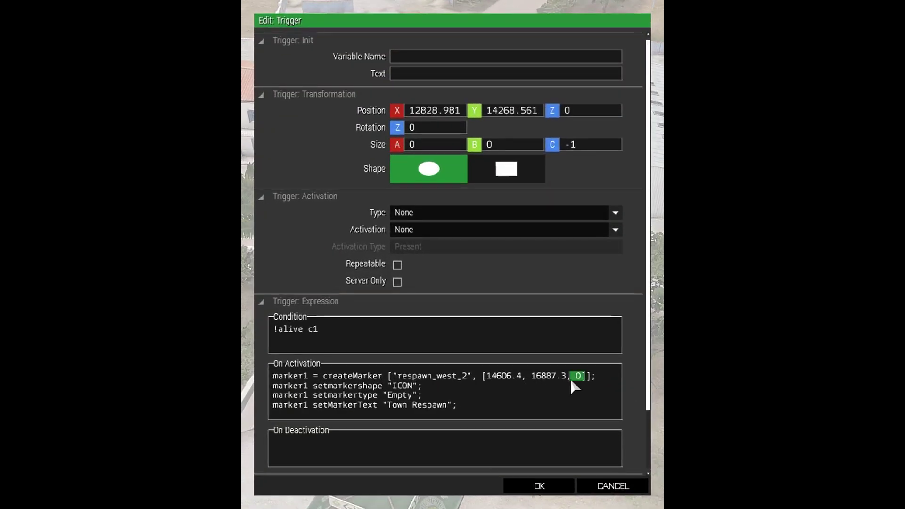
left_click_drag(571, 380, 514, 380)
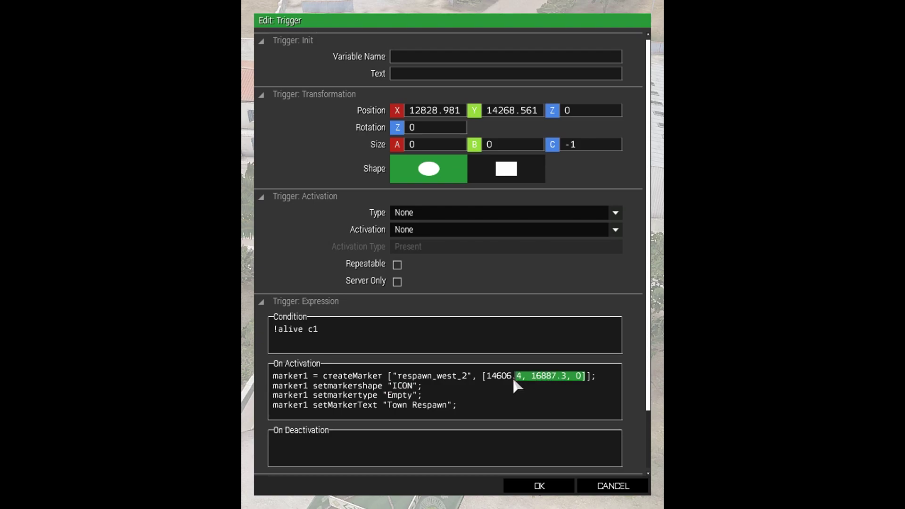
left_click(581, 377)
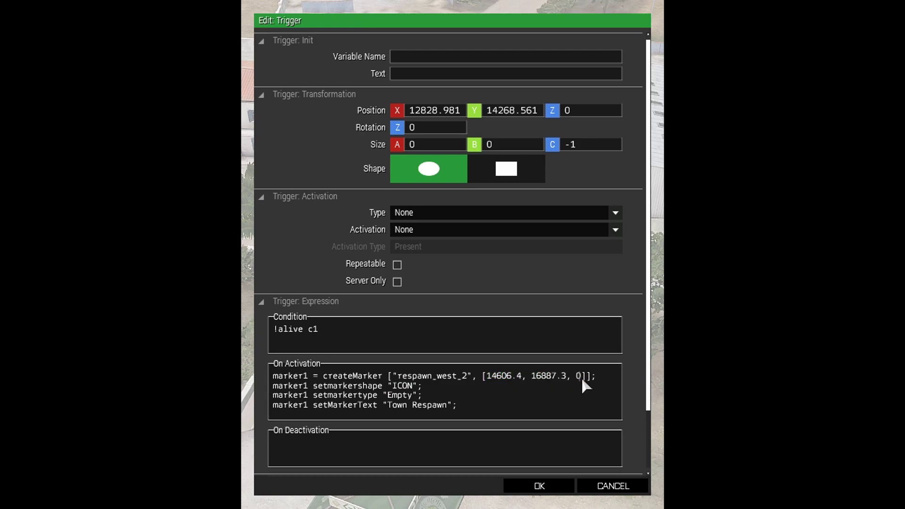
left_click_drag(529, 380, 486, 378)
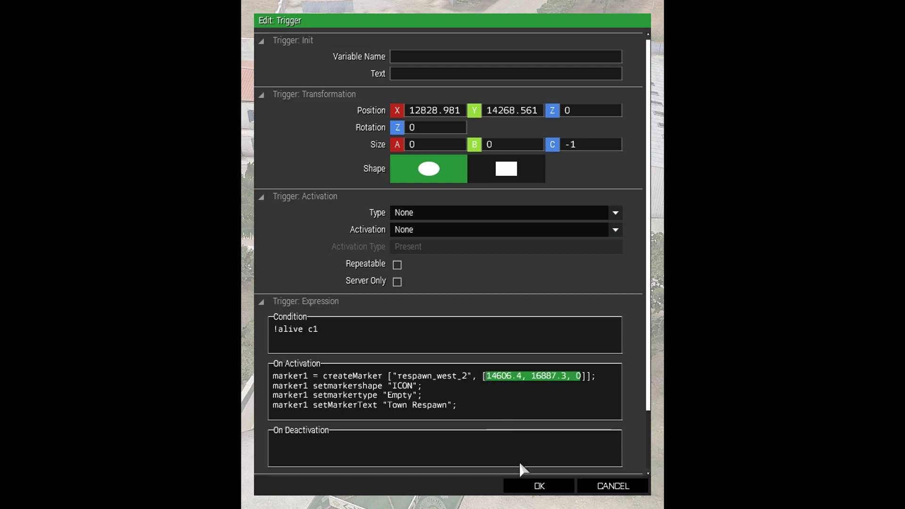
type("12624.3,14321.7,0")
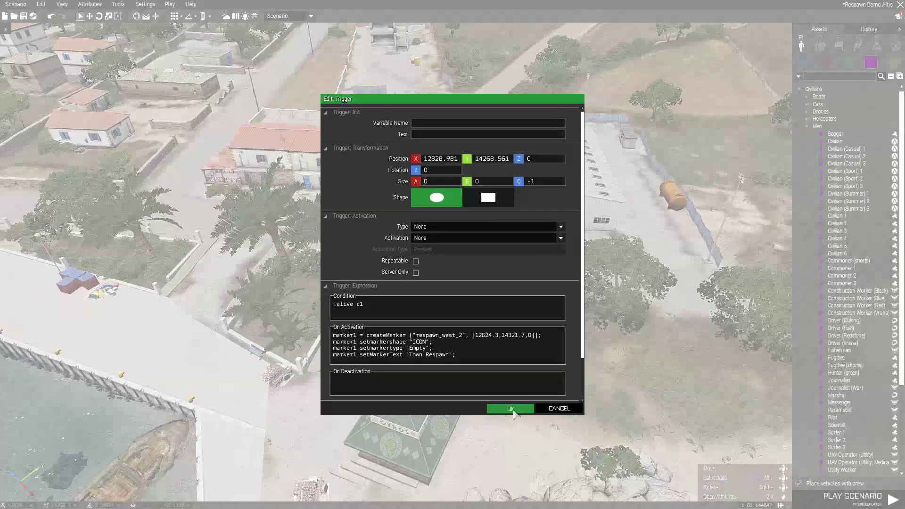
left_click(539, 485)
scroll(465, 331, "down", 6)
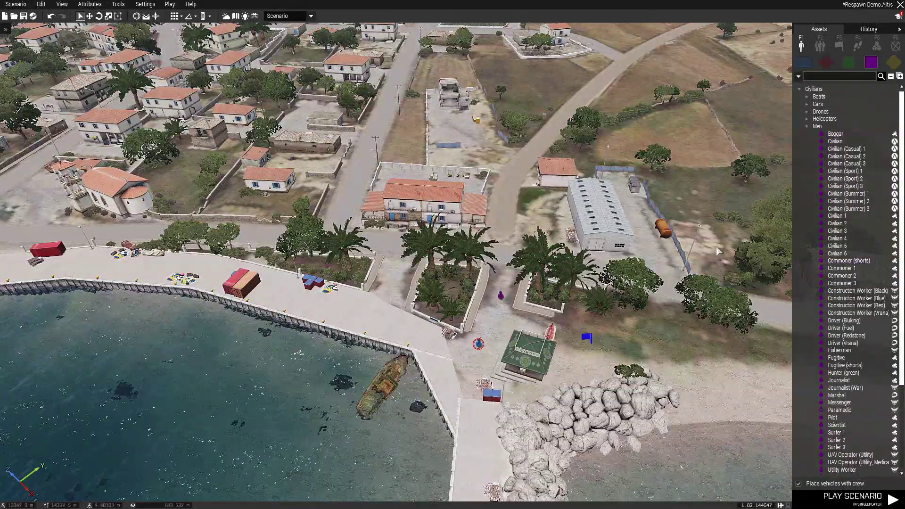
left_click(894, 62)
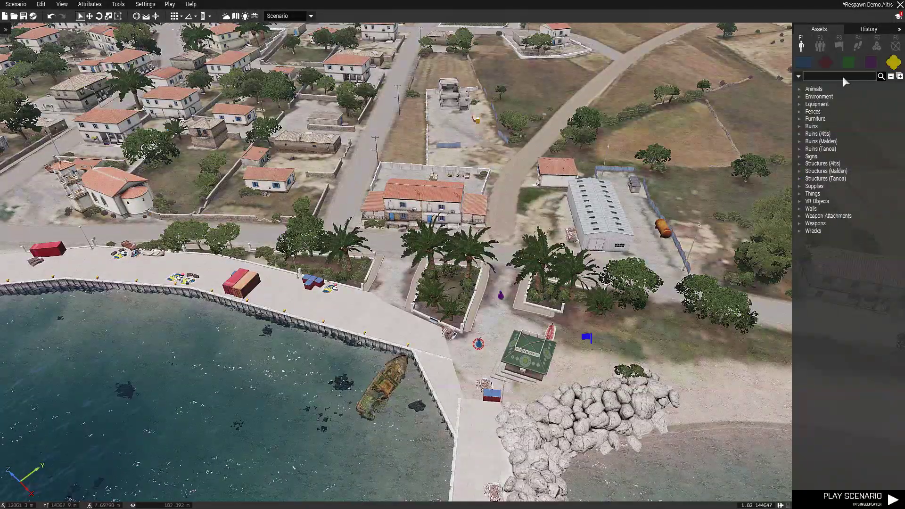
Step: Search props for 'ammo', place a Basic Ammo [CSAT] crate by the harbour square, and save
left_click(843, 79)
type("ammo")
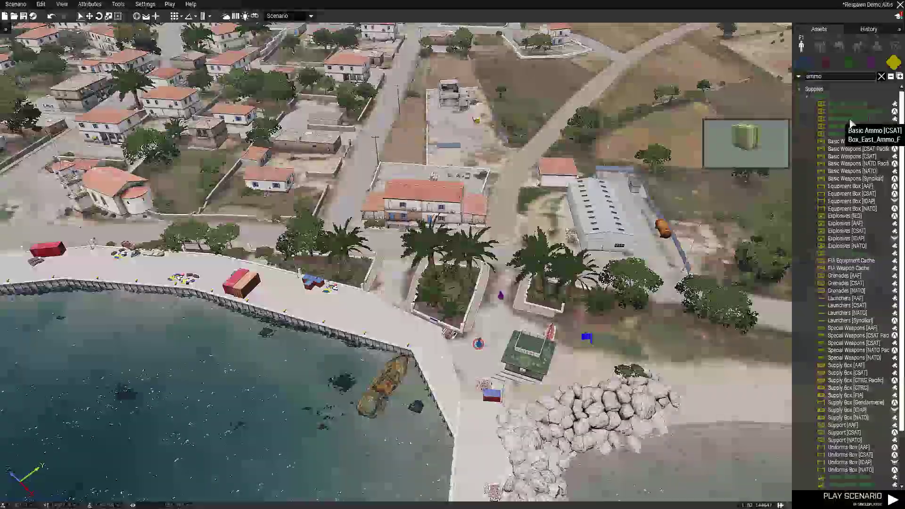
left_click(849, 119)
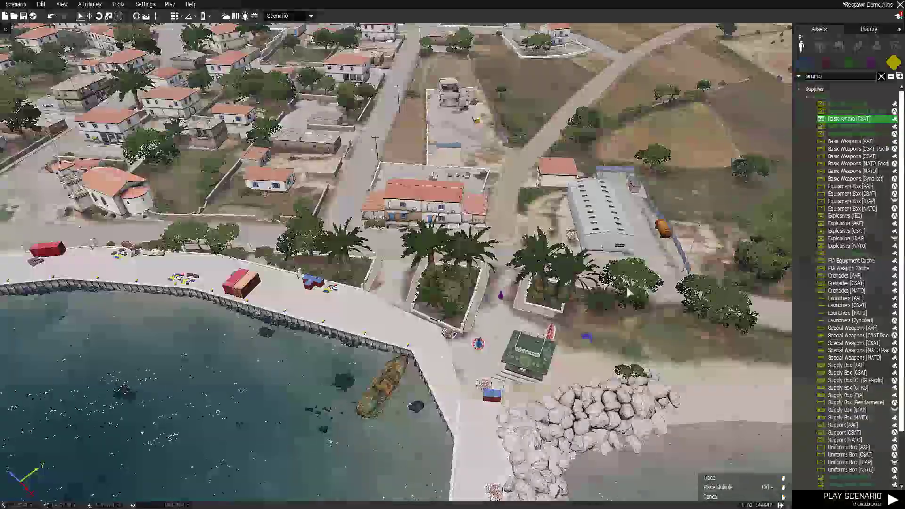
left_click(499, 333)
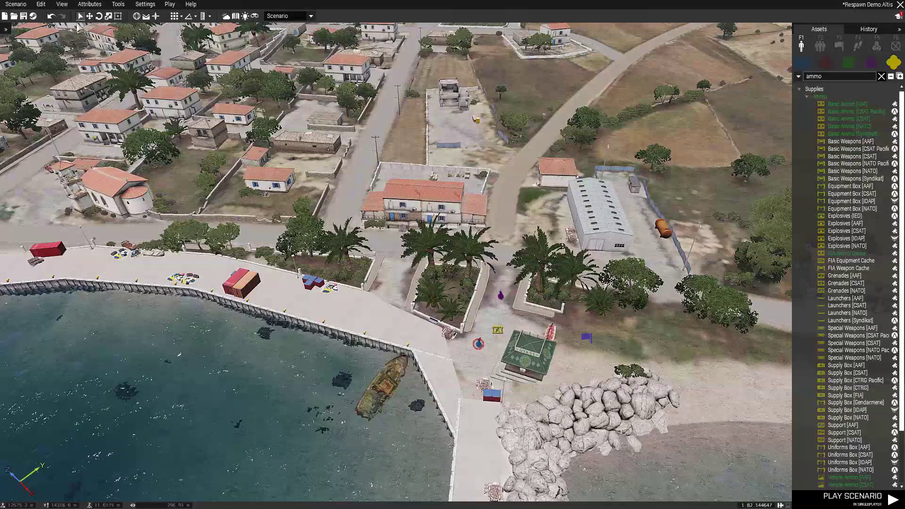
left_click(23, 16)
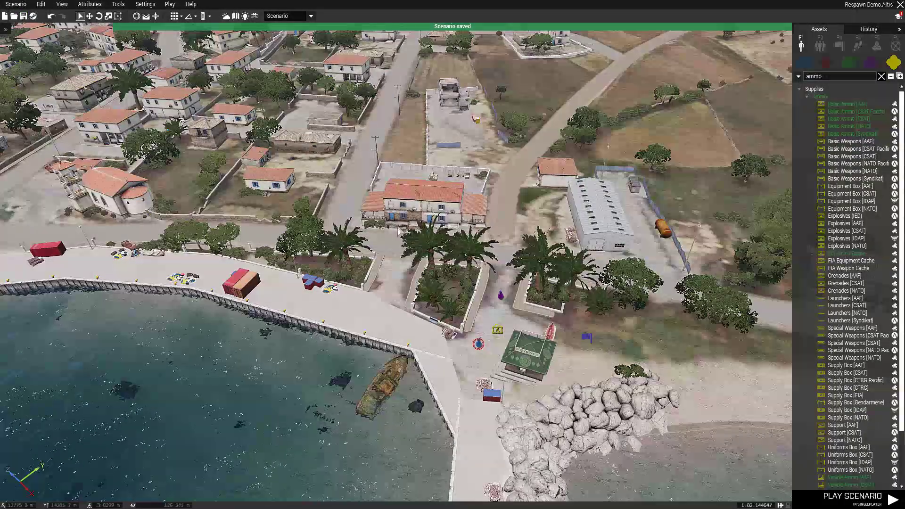
left_click(13, 9)
Step: Spawn in at the Dock Respawn and move to civilian c1 in the blue shirt
mouse_move(94, 83)
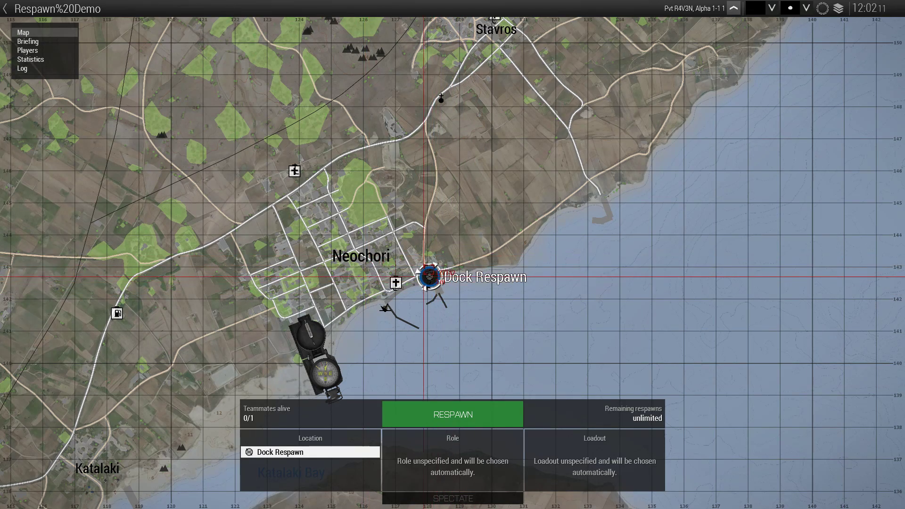
left_click(453, 415)
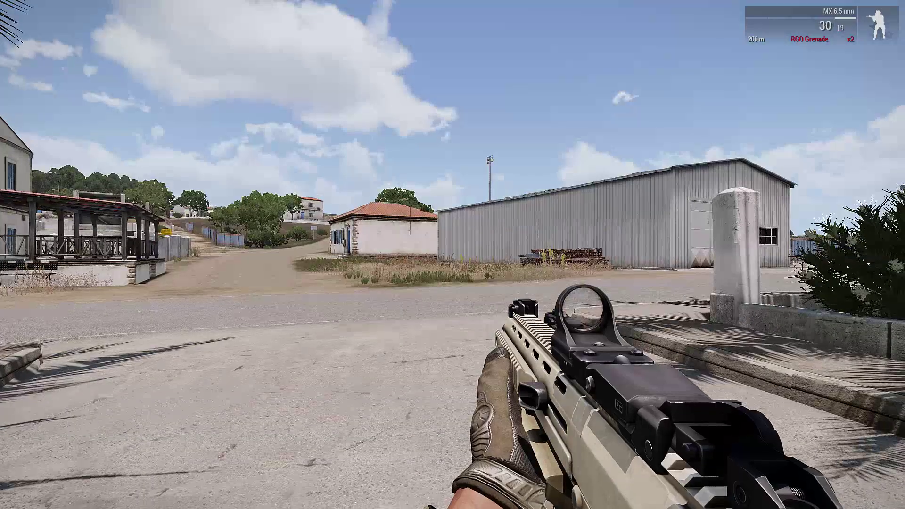
key("w")
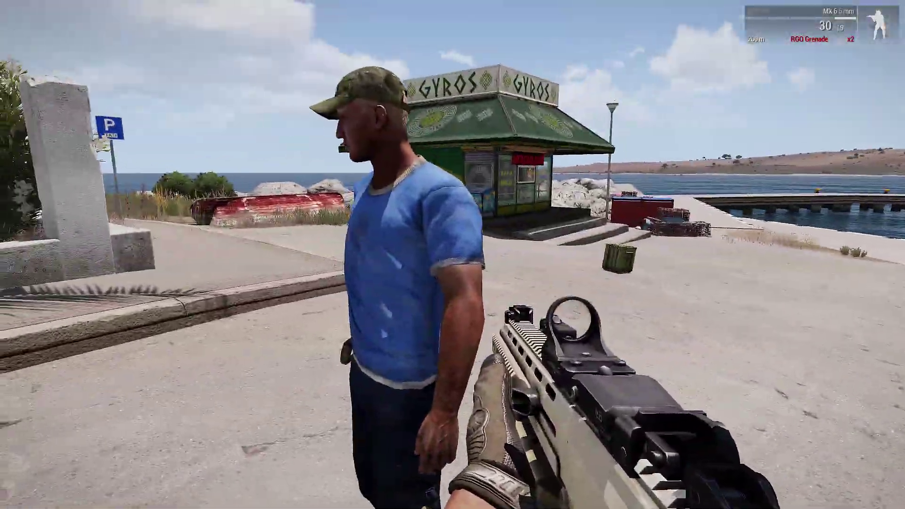
key("s")
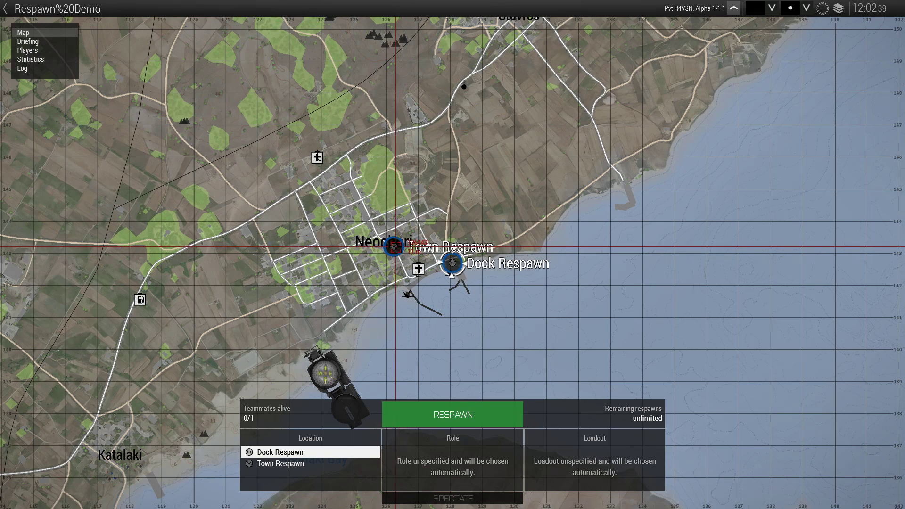
Step: Select Town Respawn in the respawn screen's Location list
left_click(393, 245)
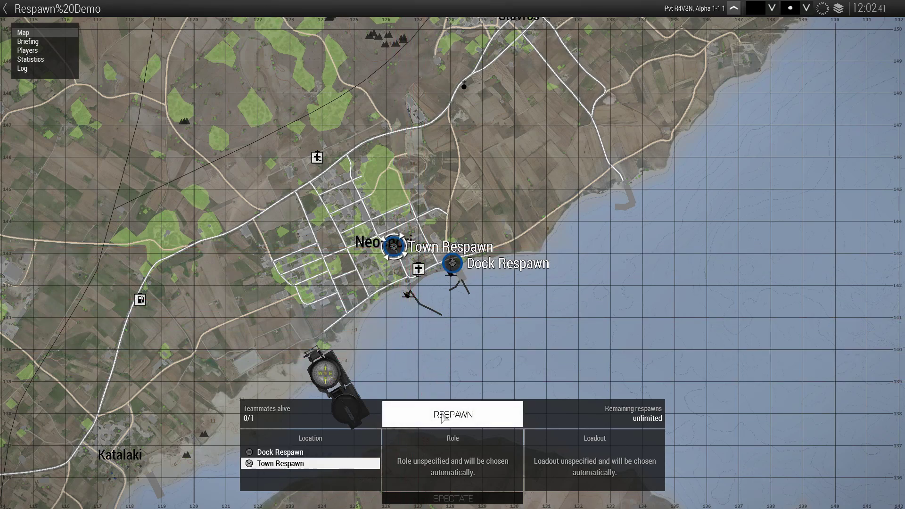